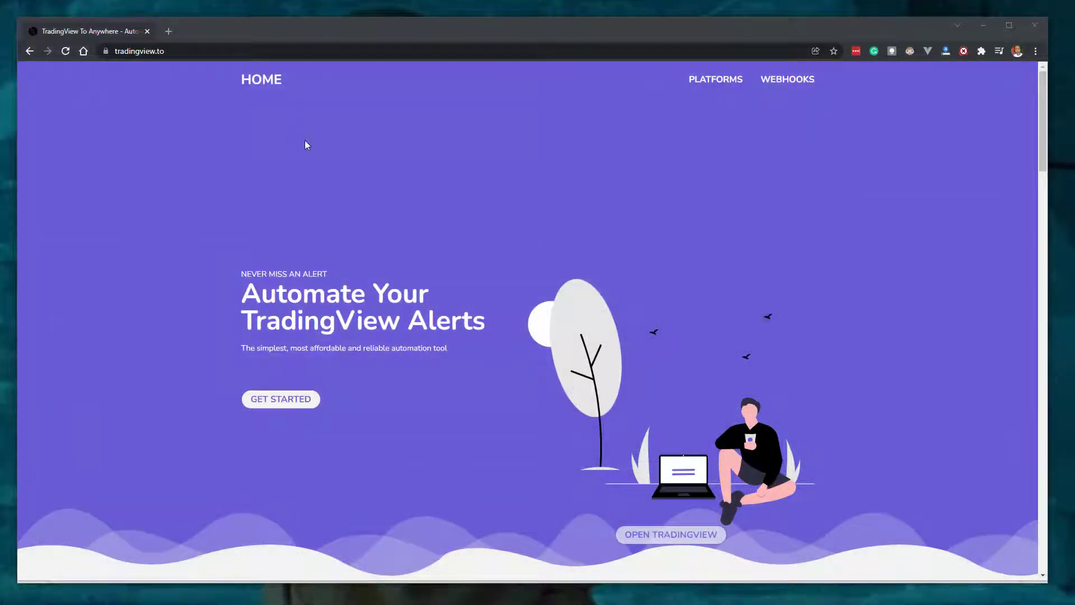
# Step: Start the alert automation setup from the TradingView.to home page
pyautogui.click(307, 397)
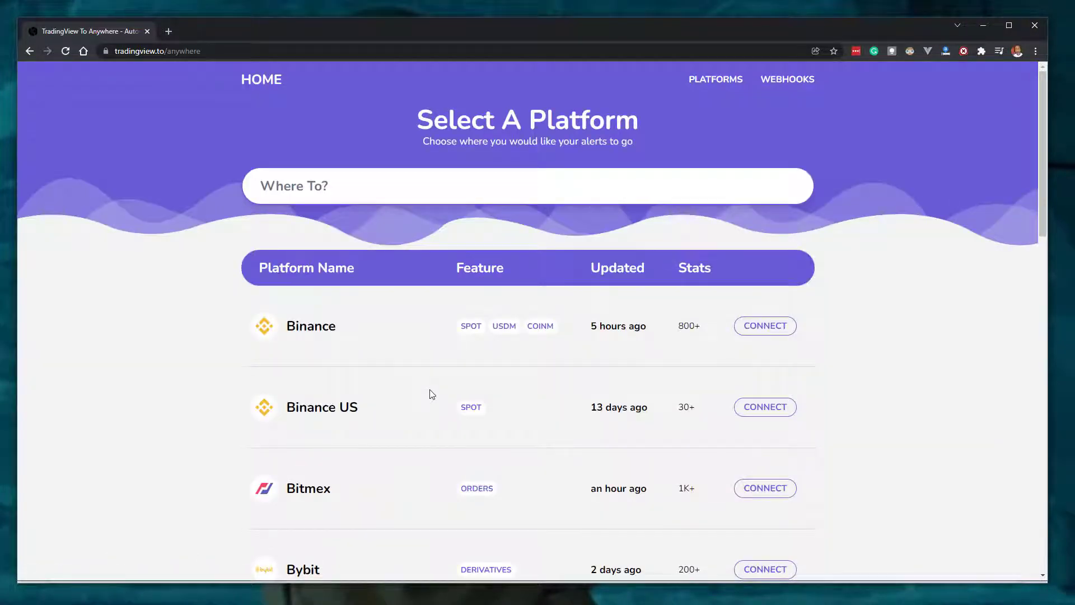
# Step: Choose Binance as the destination platform for alerts
pyautogui.click(763, 327)
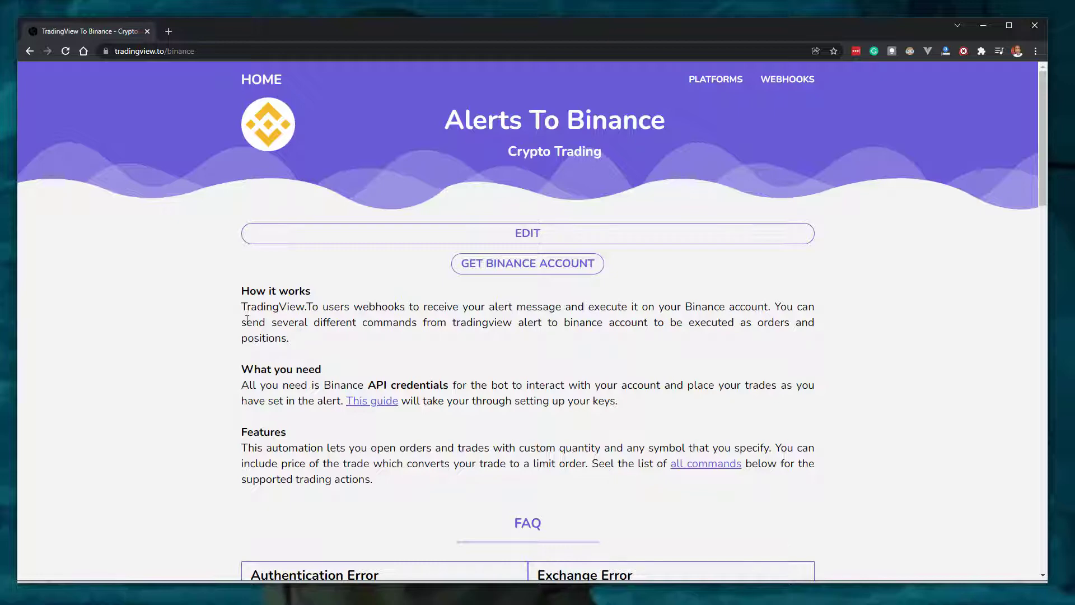
# Step: Review the Open Position/Order command details, then open Binance API Management in a new tab
pyautogui.scroll(-15, 247, 321)
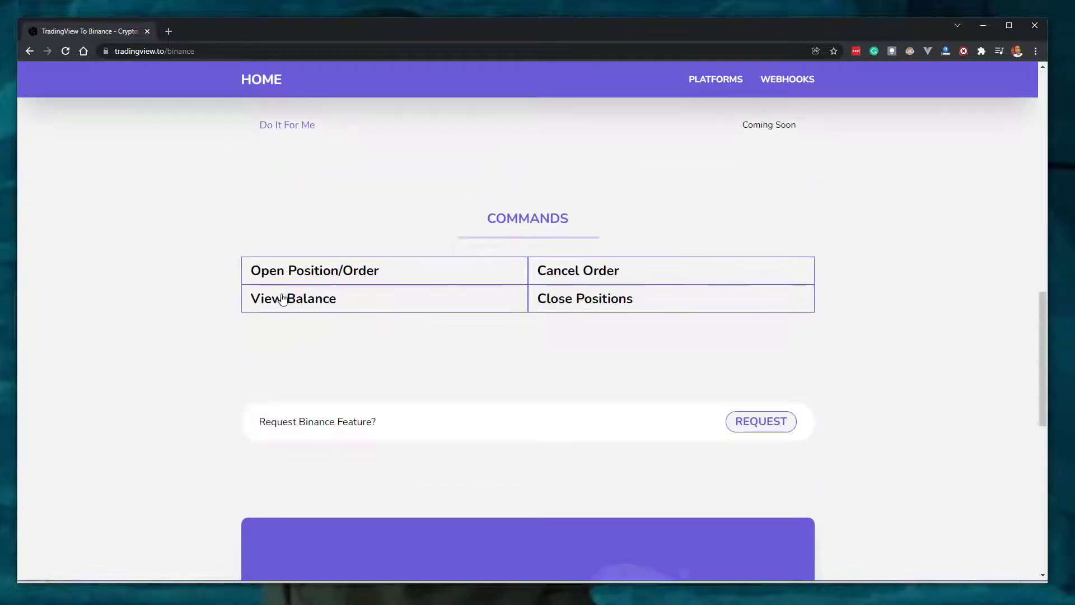
pyautogui.click(307, 274)
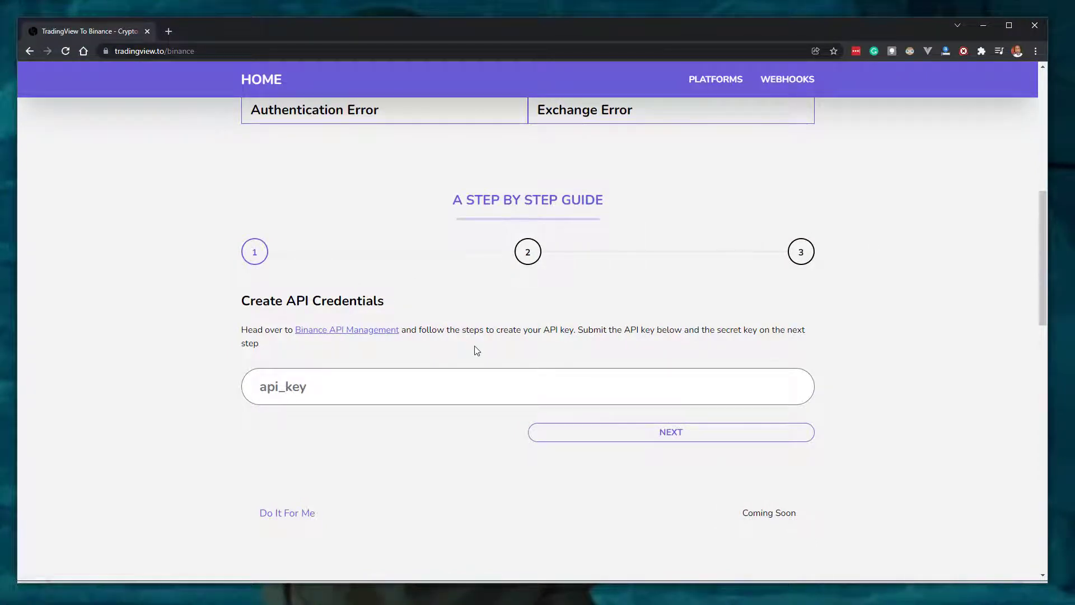
pyautogui.click(348, 333)
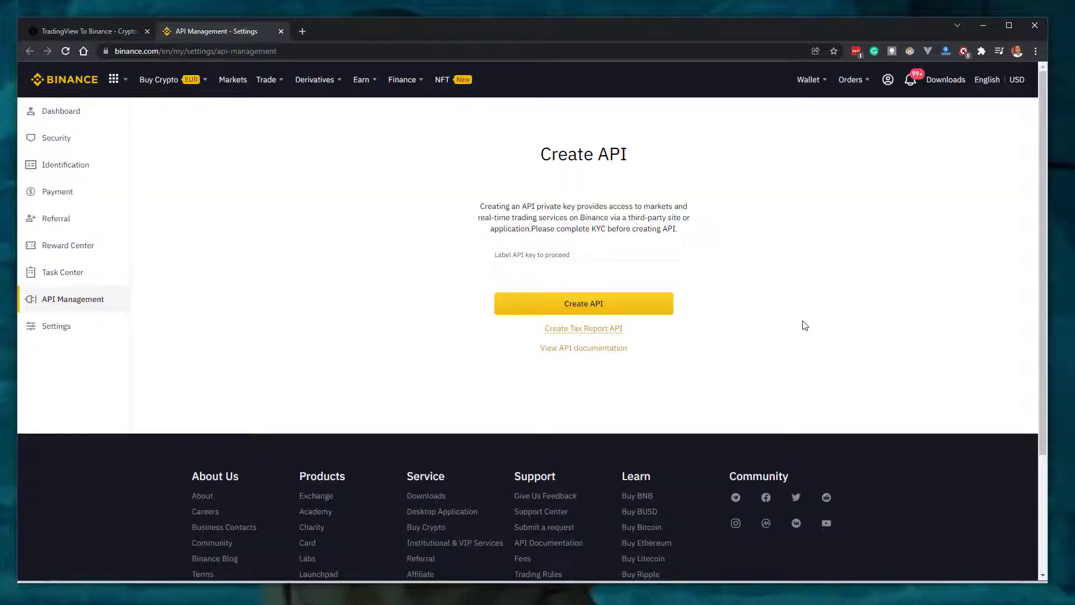
# Step: Create a Binance API key labelled 'TradingVIew TO Anywhere' and copy its API key
pyautogui.click(580, 271)
pyautogui.write('TradingVIew ')
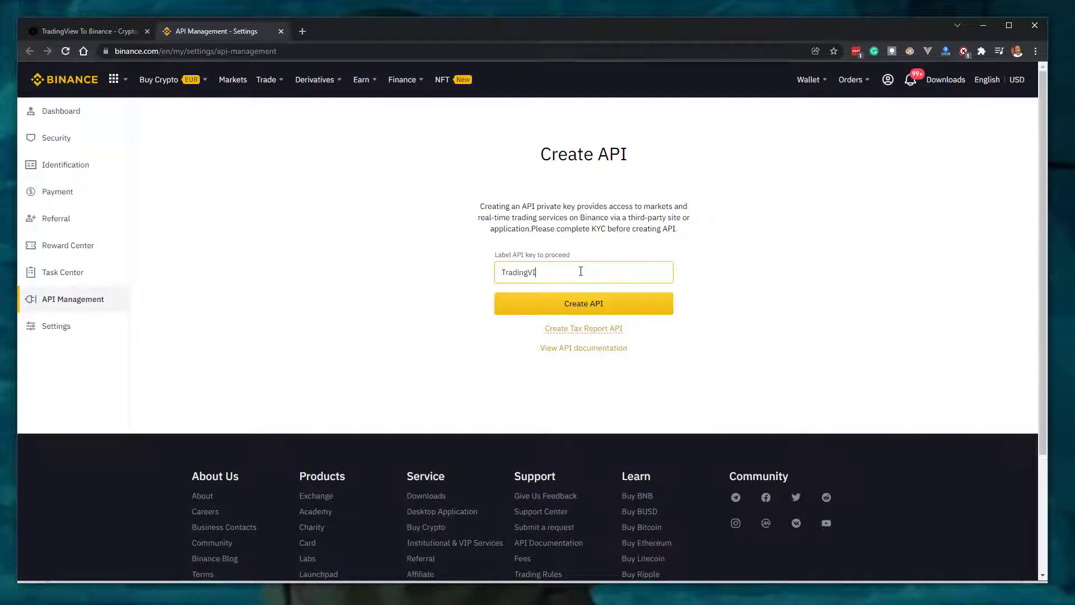
pyautogui.write('TO Anywhere')
pyautogui.click(618, 303)
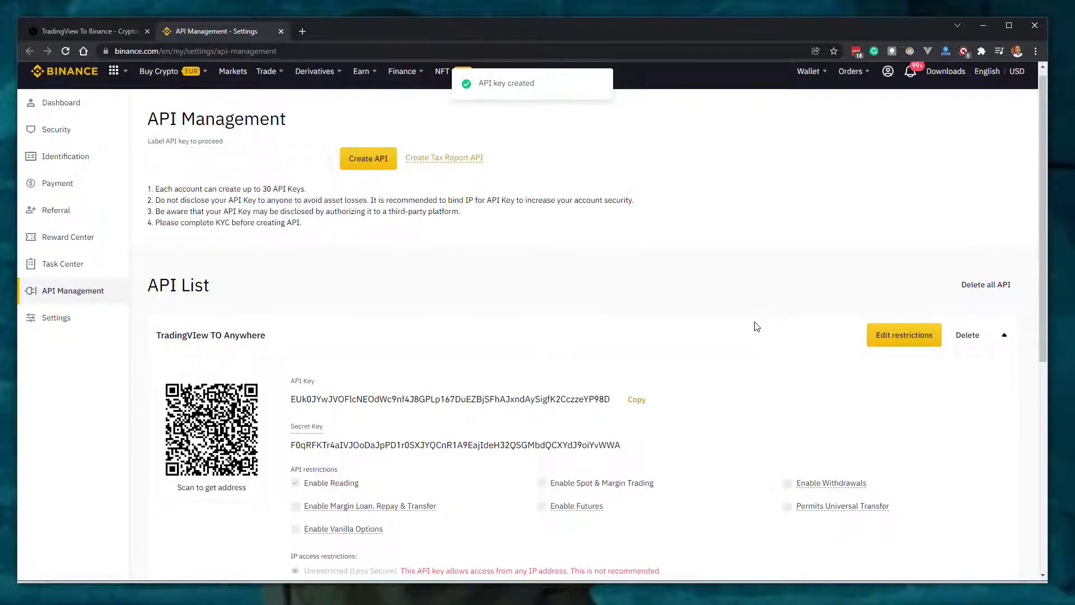
pyautogui.scroll(-3, 757, 326)
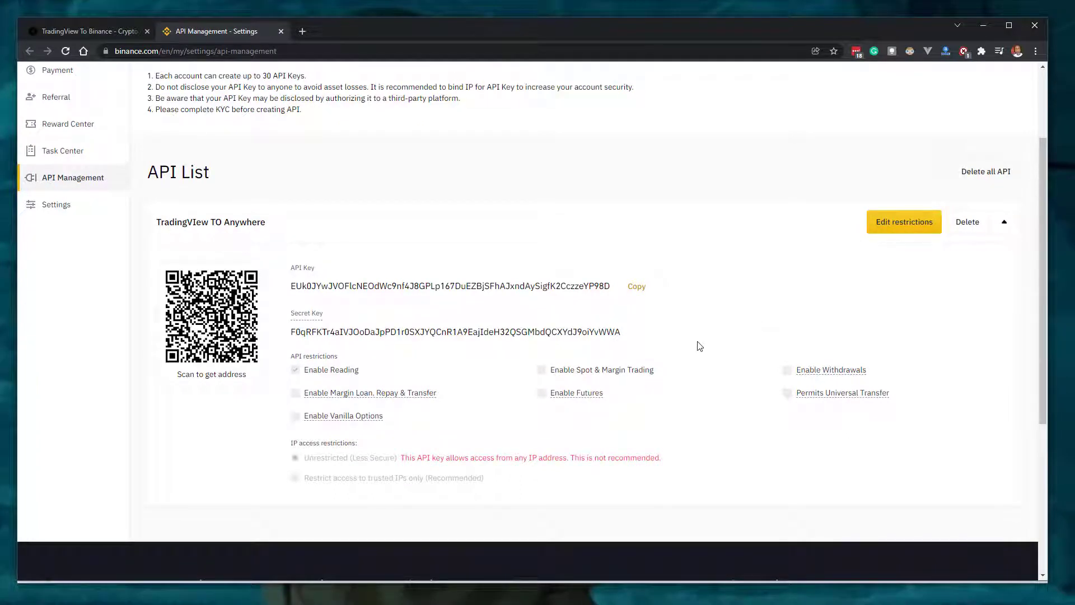
pyautogui.click(632, 297)
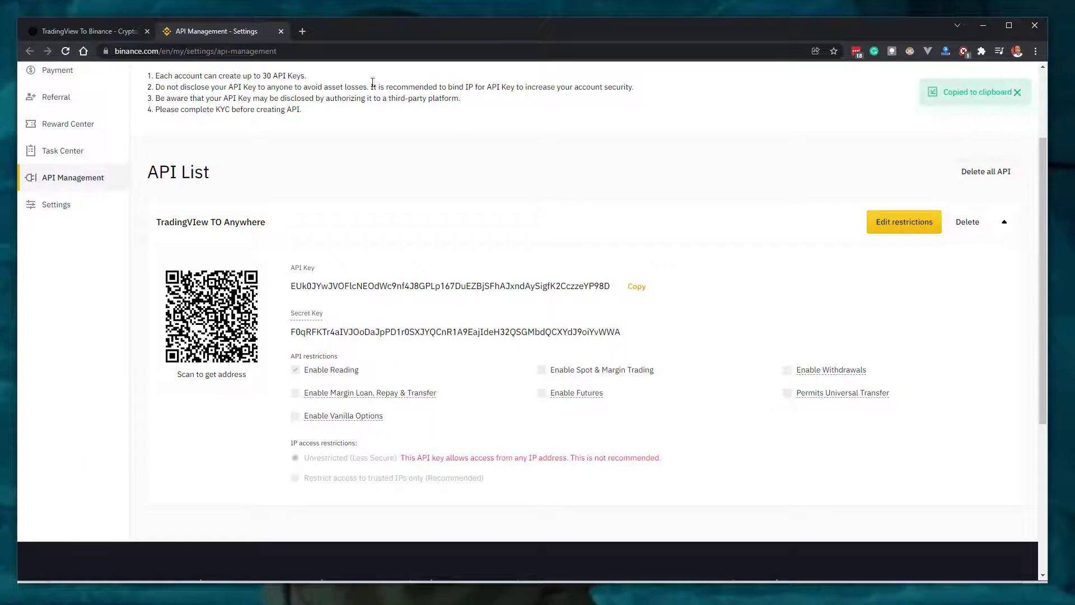
# Step: Paste the copied Binance API key into the api_key field and submit it
pyautogui.click(116, 31)
pyautogui.click(376, 397)
pyautogui.hotkey('ctrl', 'v')
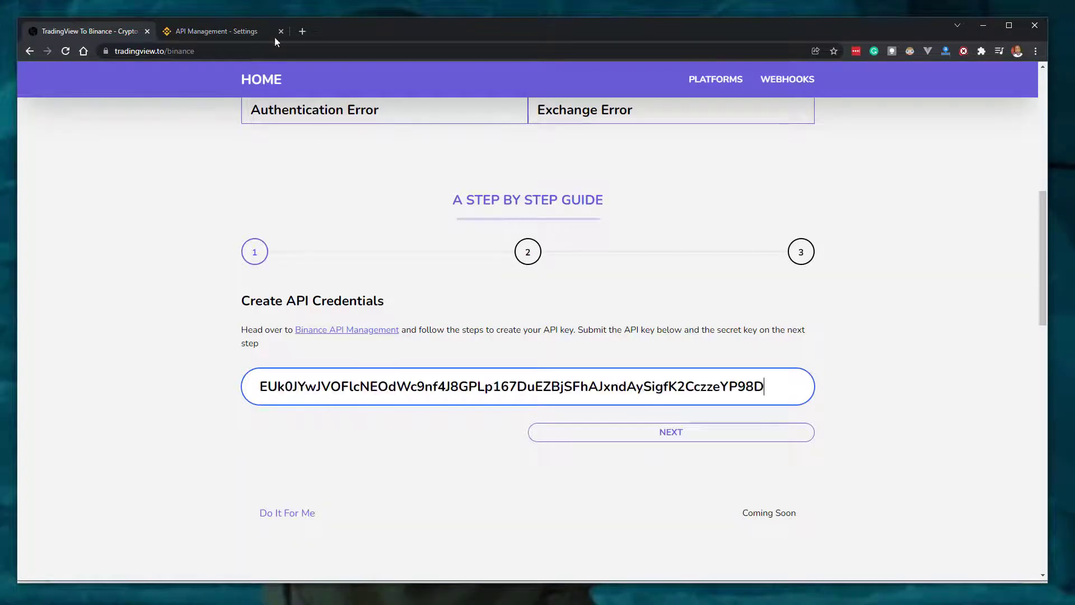
pyautogui.click(693, 432)
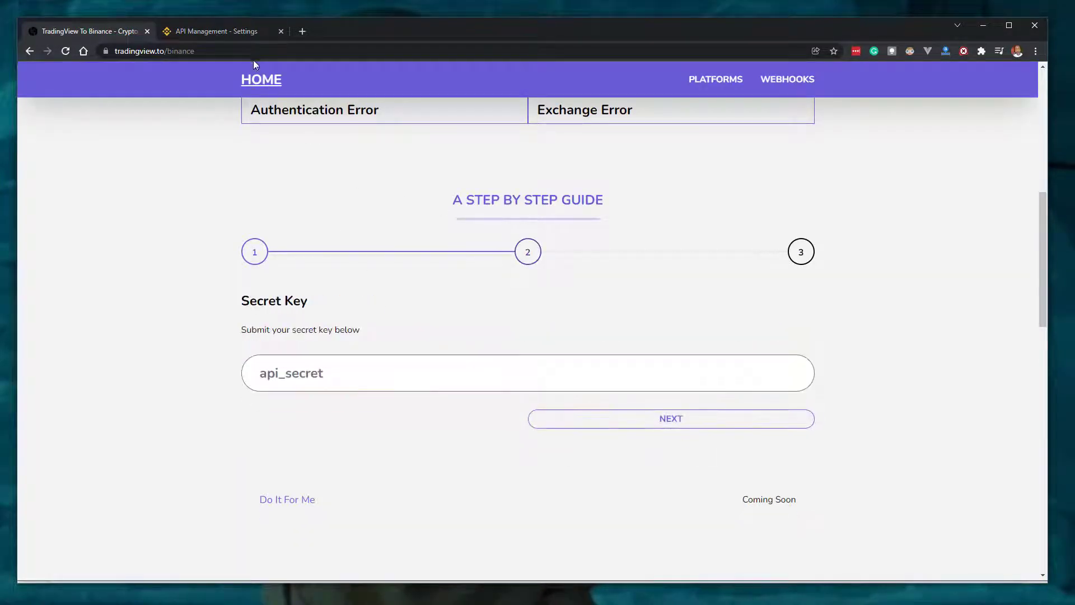
# Step: Copy the Binance secret key and submit it in the api_secret field
pyautogui.click(263, 38)
pyautogui.doubleClick(300, 313)
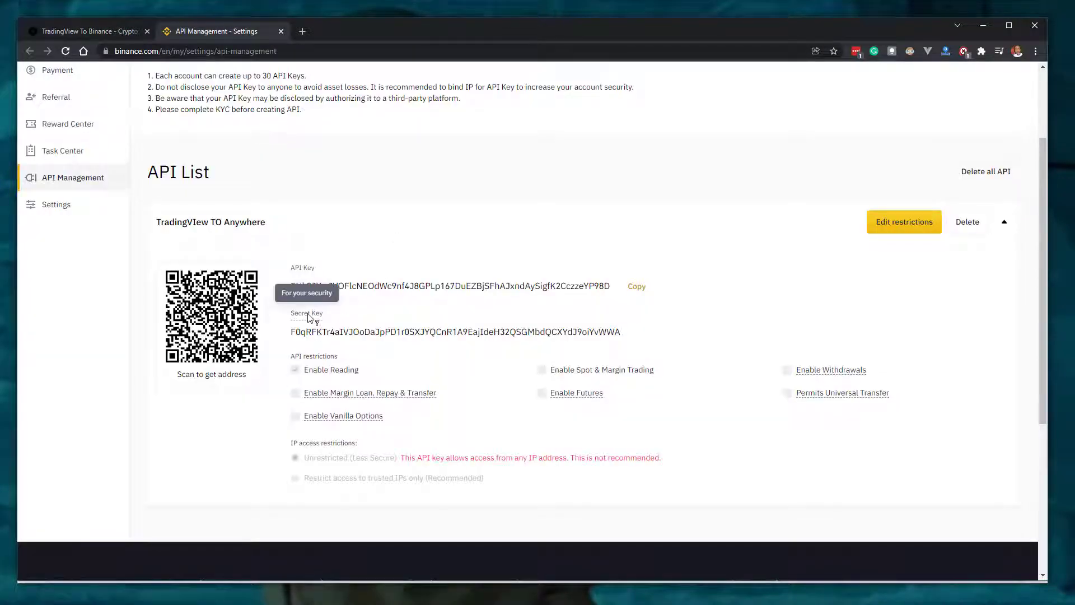
pyautogui.doubleClick(593, 335)
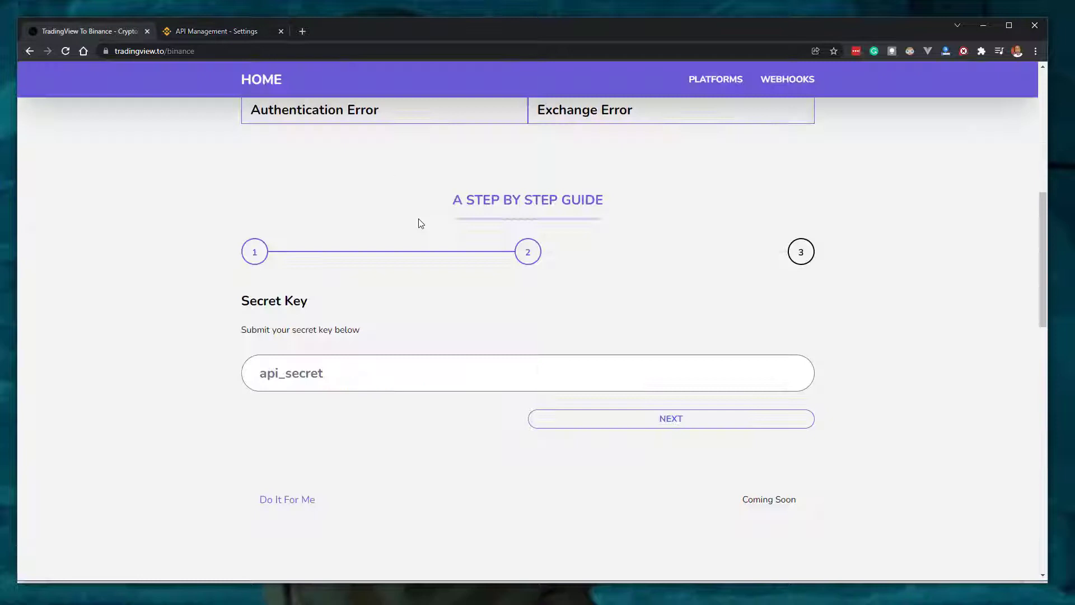
pyautogui.click(89, 31)
pyautogui.click(516, 374)
pyautogui.hotkey('ctrl', 'v')
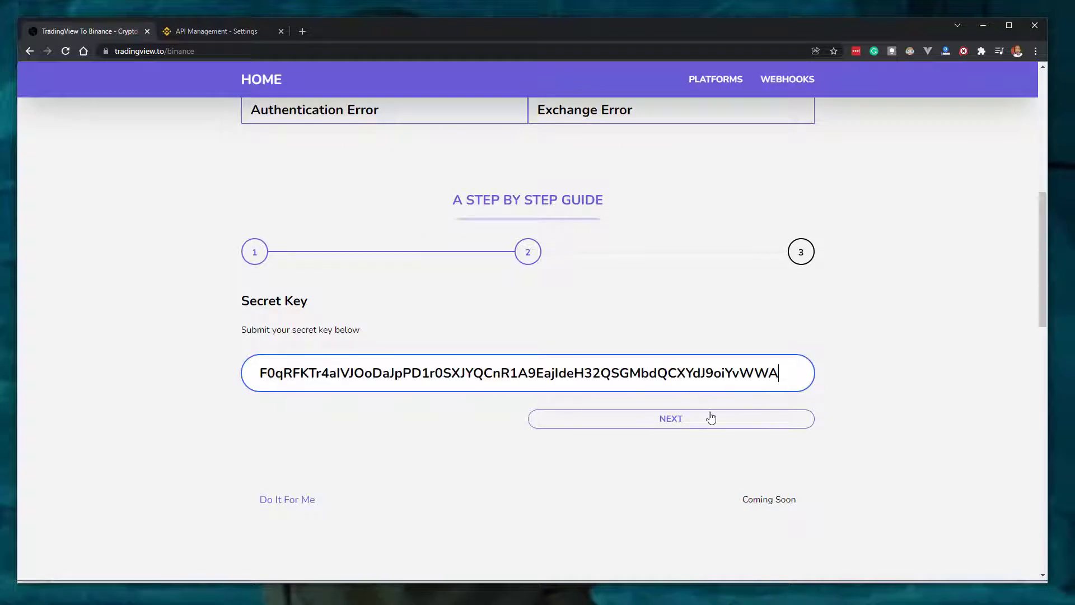
pyautogui.click(667, 431)
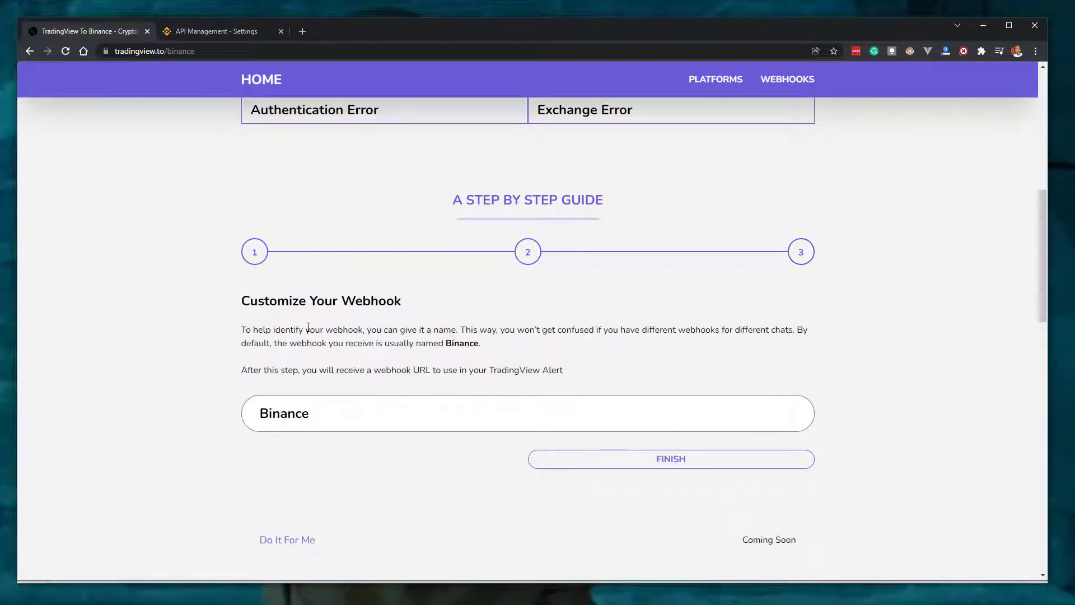
# Step: Rename the webhook to 'My Binance Tester' and finish creating it
pyautogui.click(260, 411)
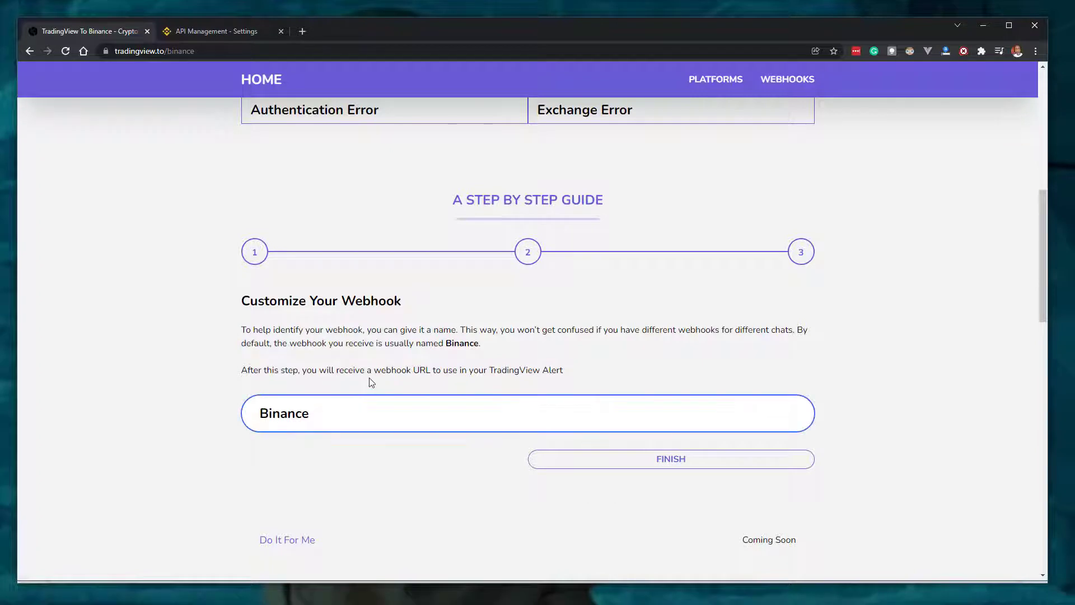
pyautogui.write('My')
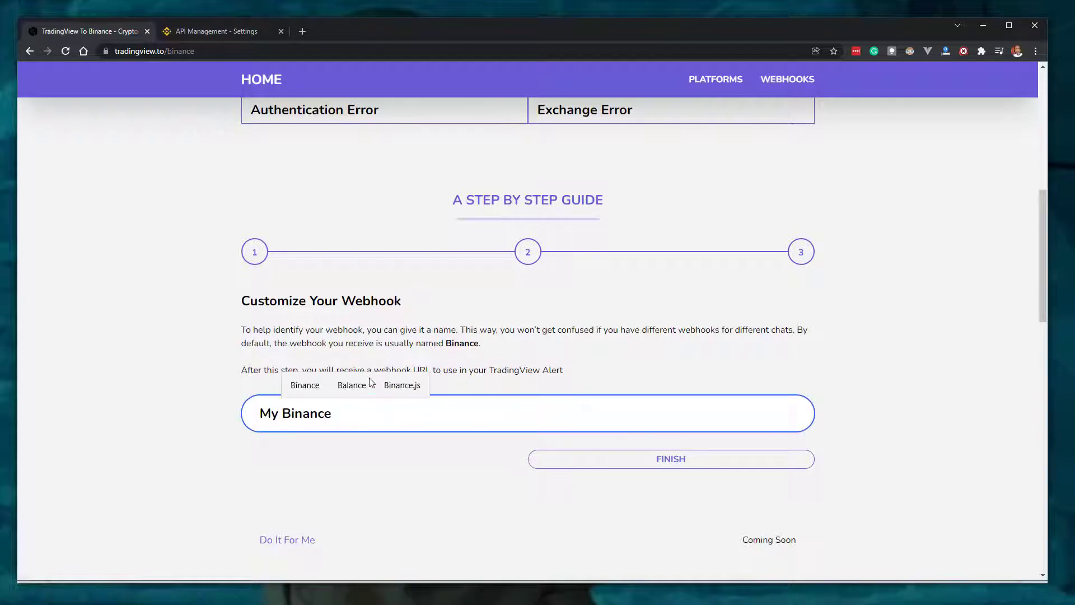
pyautogui.click(362, 404)
pyautogui.write('Tester')
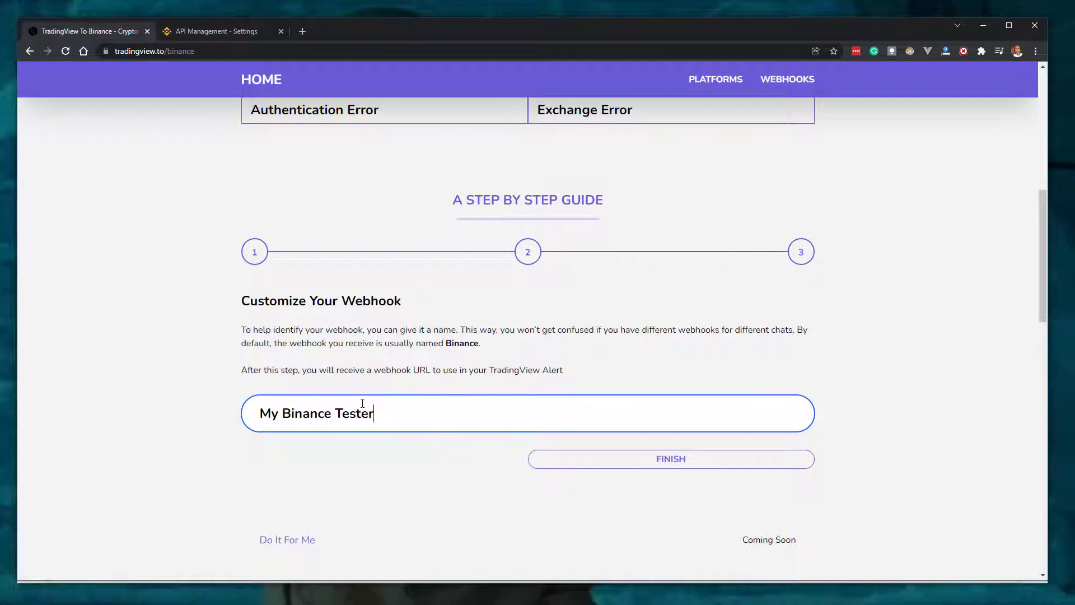
pyautogui.press('Return')
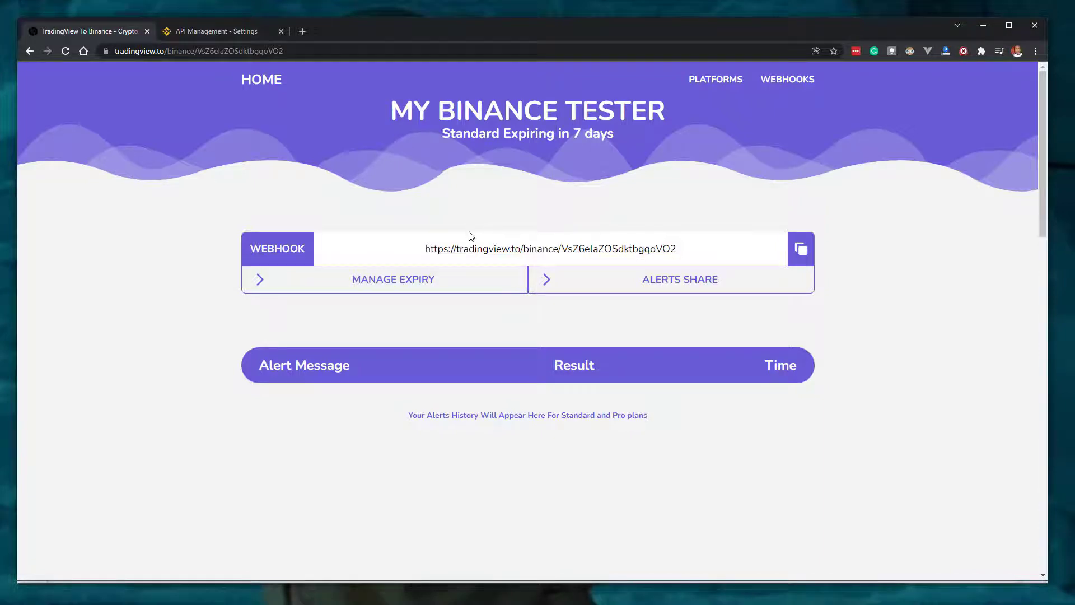
# Step: Show the View Balance command help in the Commands section
pyautogui.scroll(-5, 471, 236)
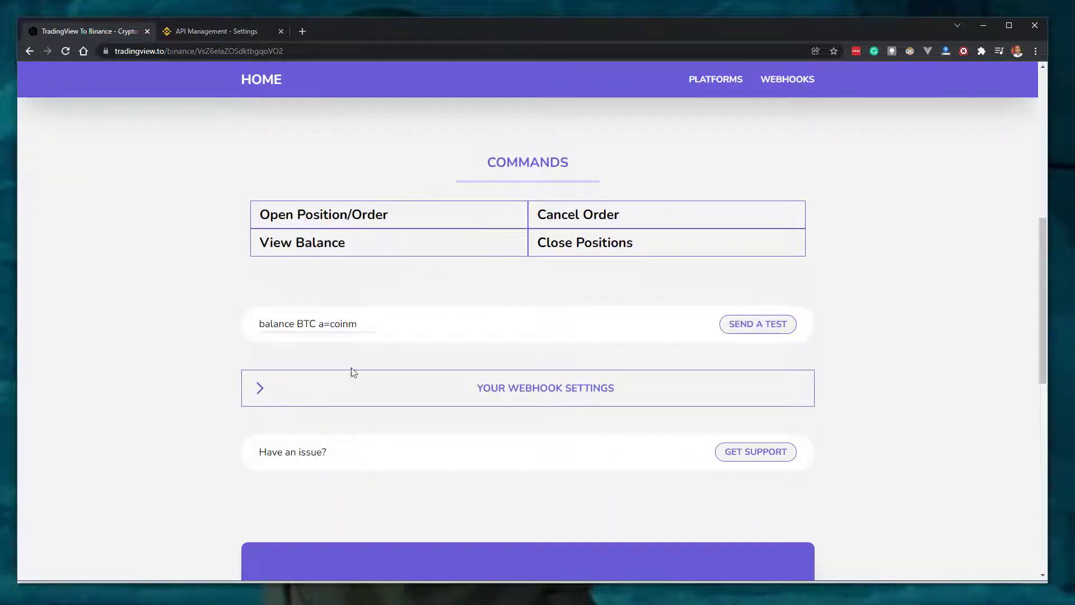
pyautogui.click(320, 329)
pyautogui.click(308, 247)
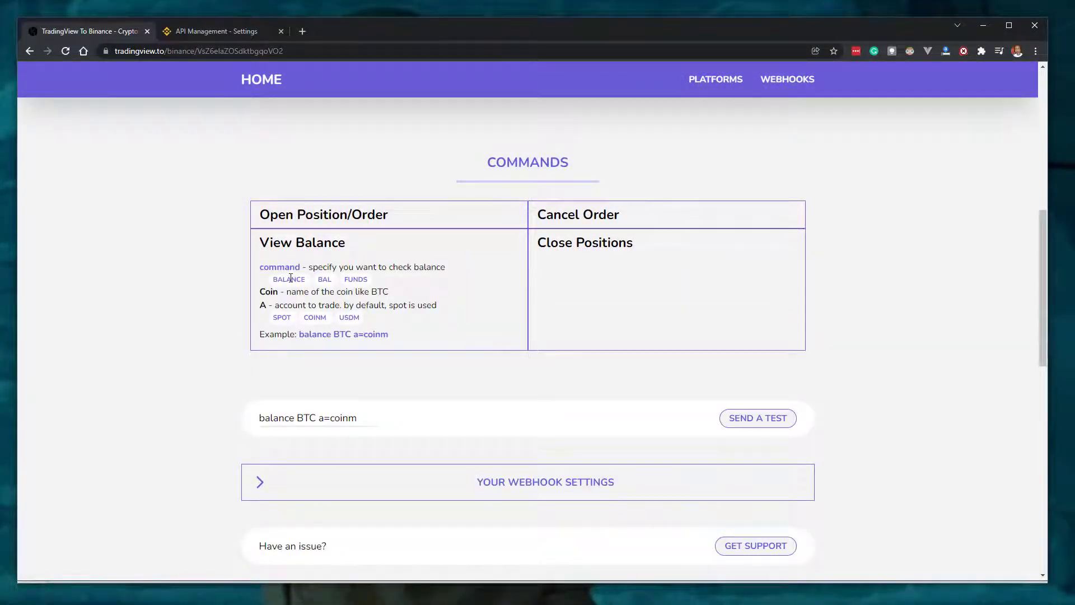
# Step: Trim the test command down to just 'balance' and send it as a test
pyautogui.doubleClick(276, 418)
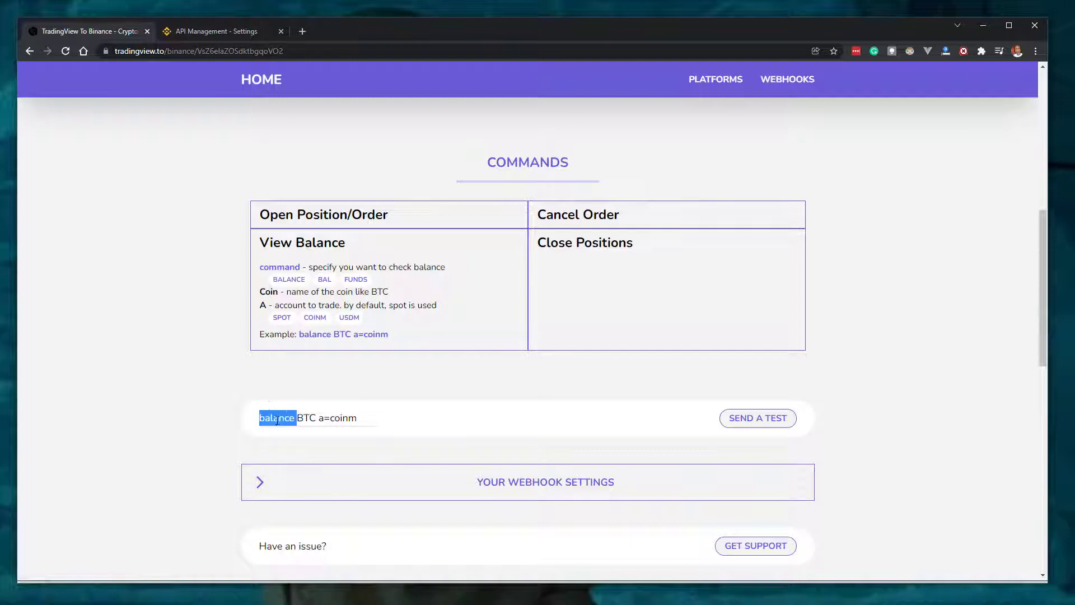
pyautogui.click(276, 294)
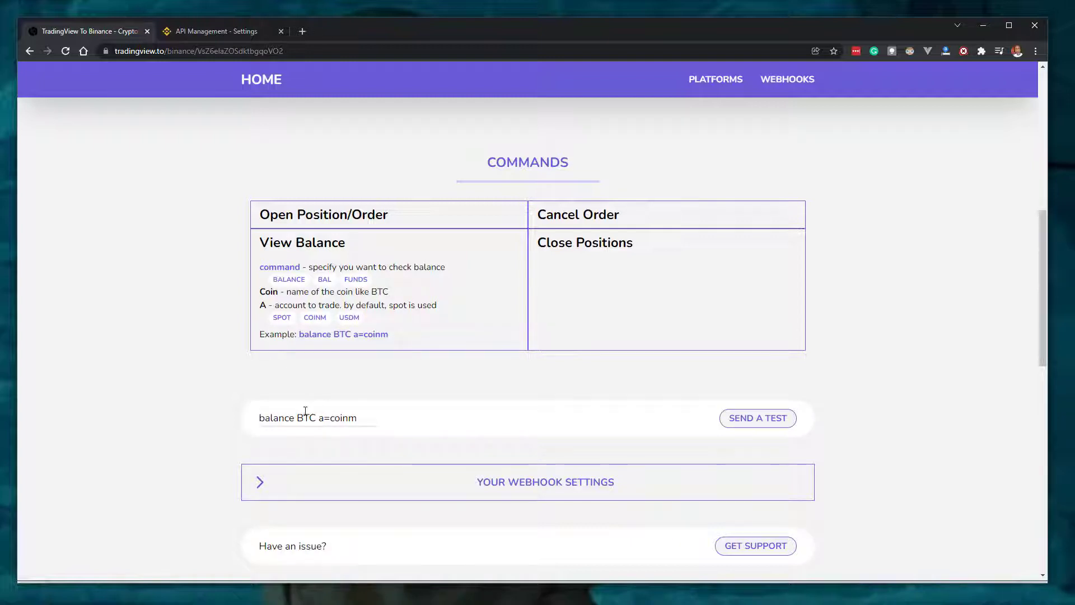
pyautogui.doubleClick(302, 418)
pyautogui.press('BackSpace')
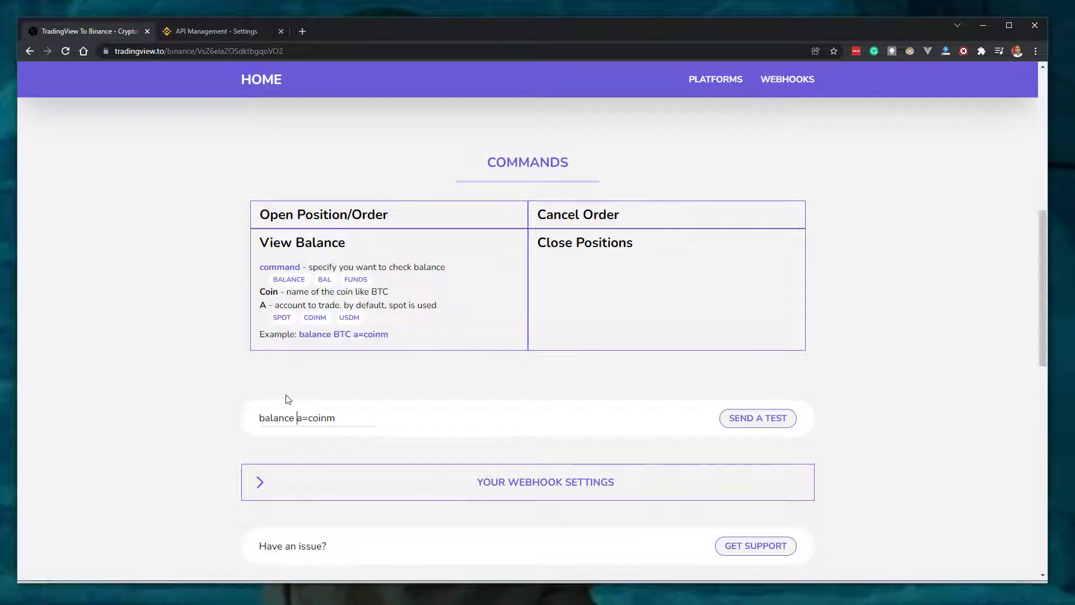
pyautogui.doubleClick(317, 417)
pyautogui.press('BackSpace')
pyautogui.press('BackSpace')
pyautogui.press('BackSpace')
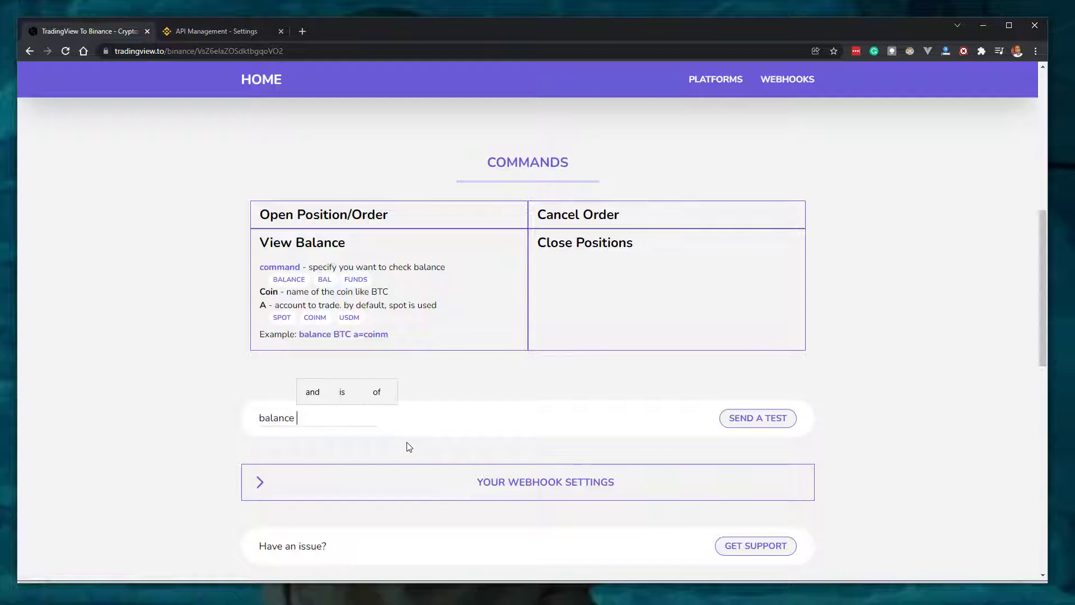
pyautogui.click(781, 426)
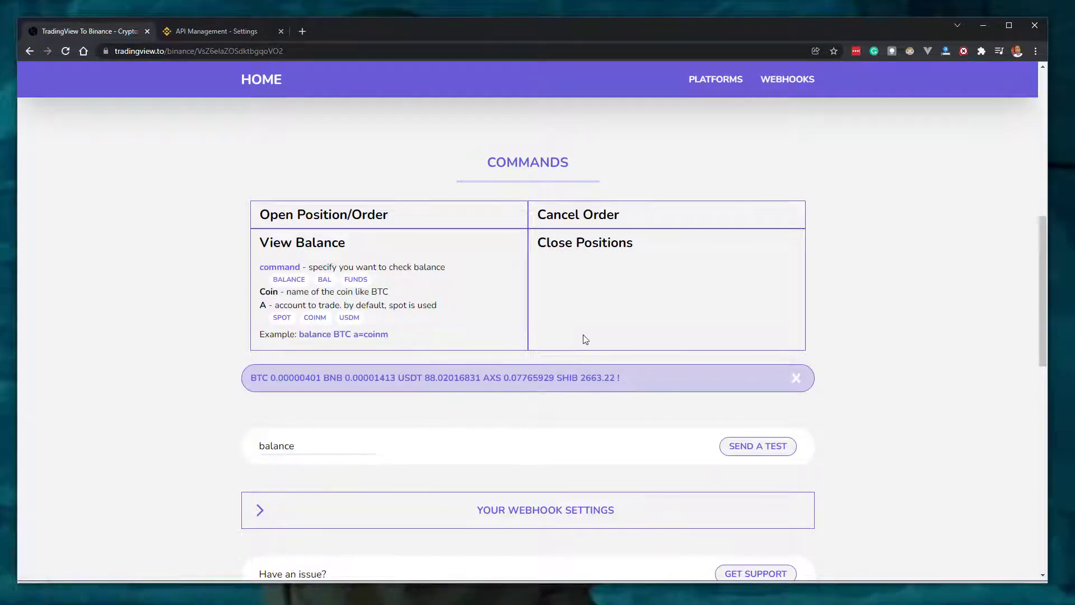
# Step: Review the Processed 1 Alerts log, then return to Binance's API Management page
pyautogui.scroll(8, 585, 339)
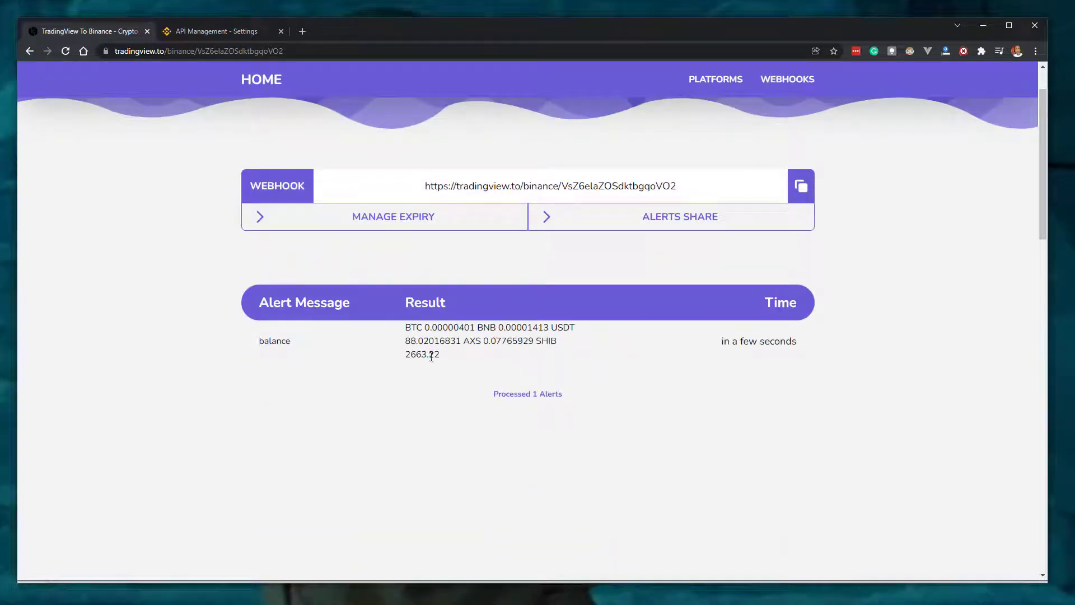
pyautogui.scroll(1, 422, 355)
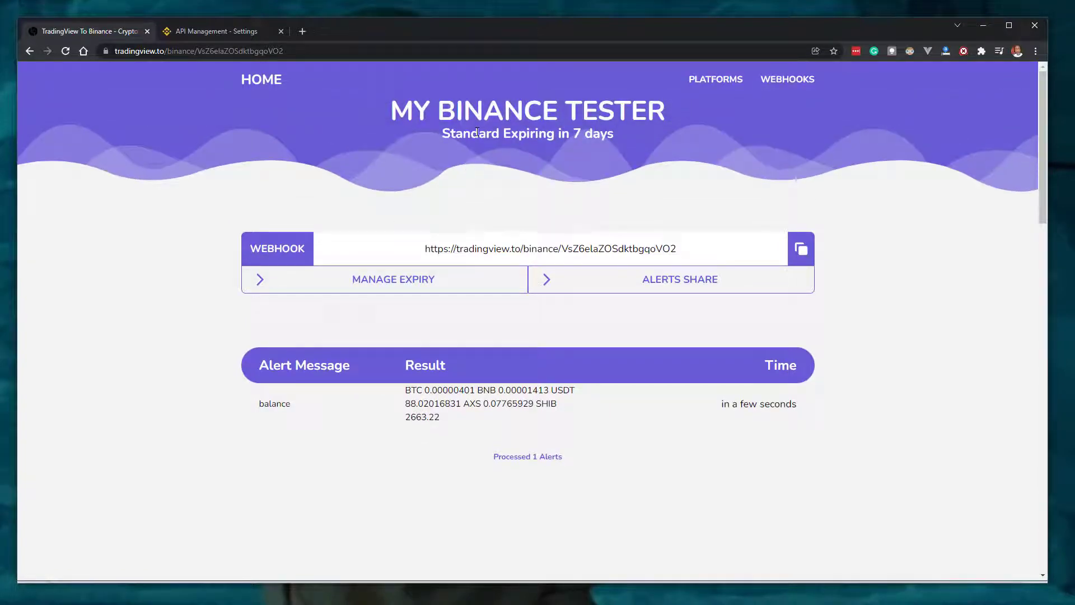
pyautogui.scroll(-2, 473, 264)
pyautogui.moveTo(484, 312); pyautogui.dragTo(609, 316)
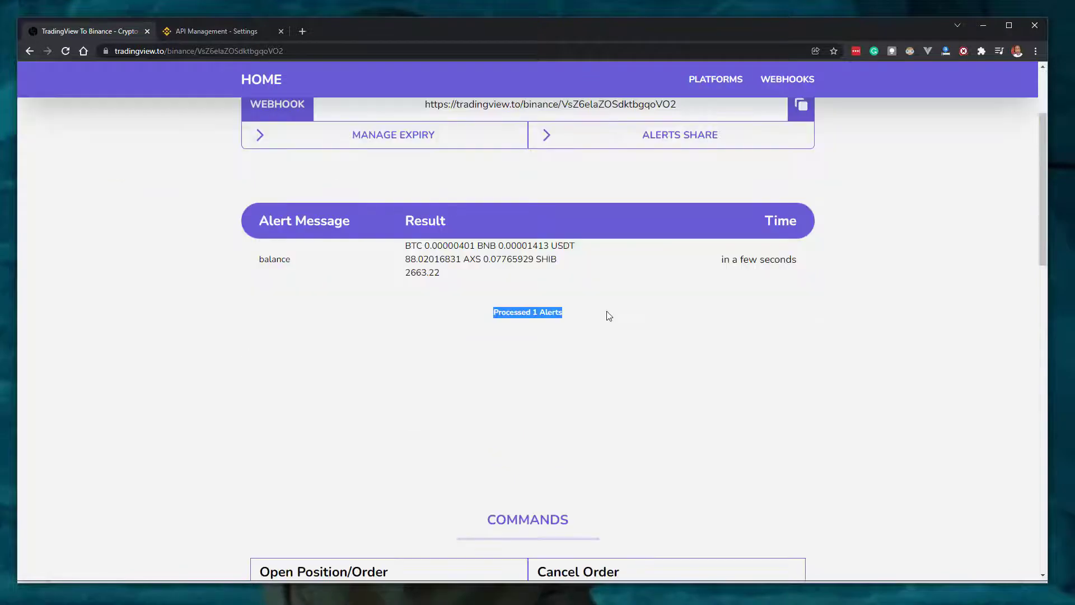
pyautogui.click(607, 312)
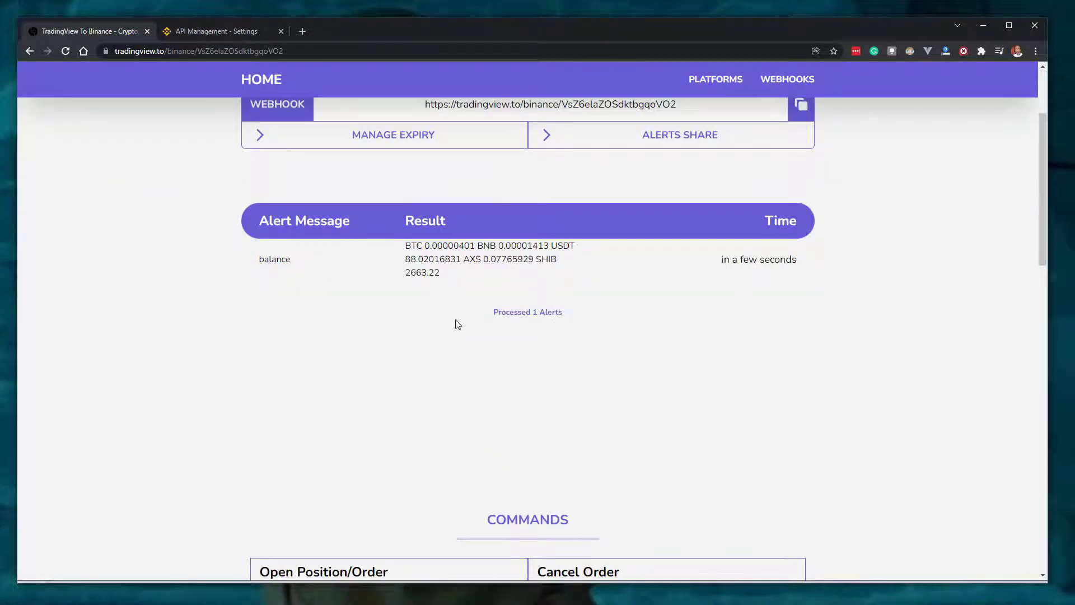
pyautogui.scroll(1, 336, 246)
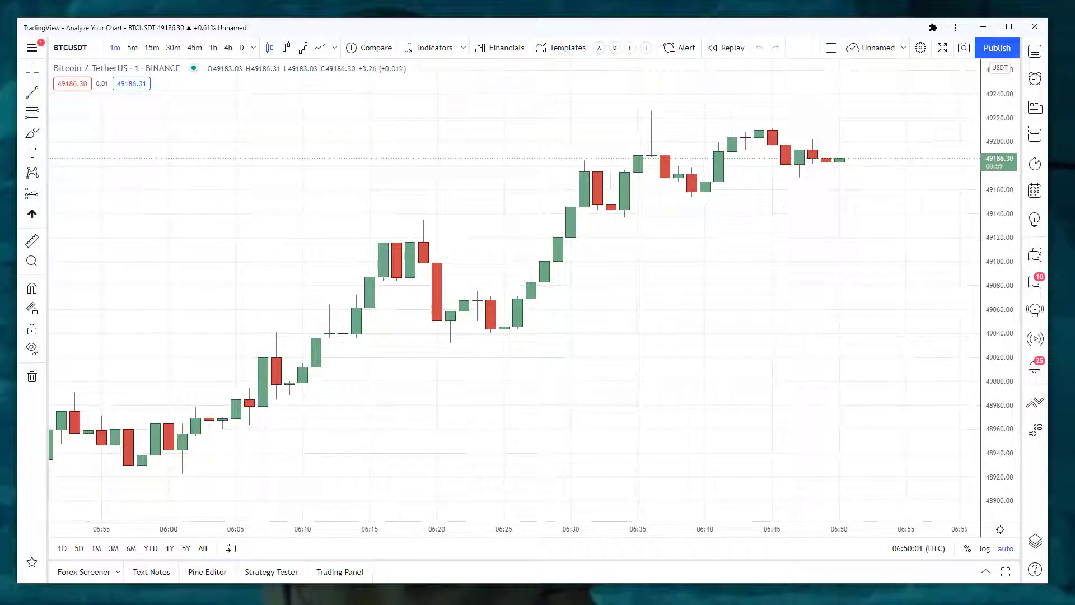
pyautogui.hotkey('alt', 'Tab')
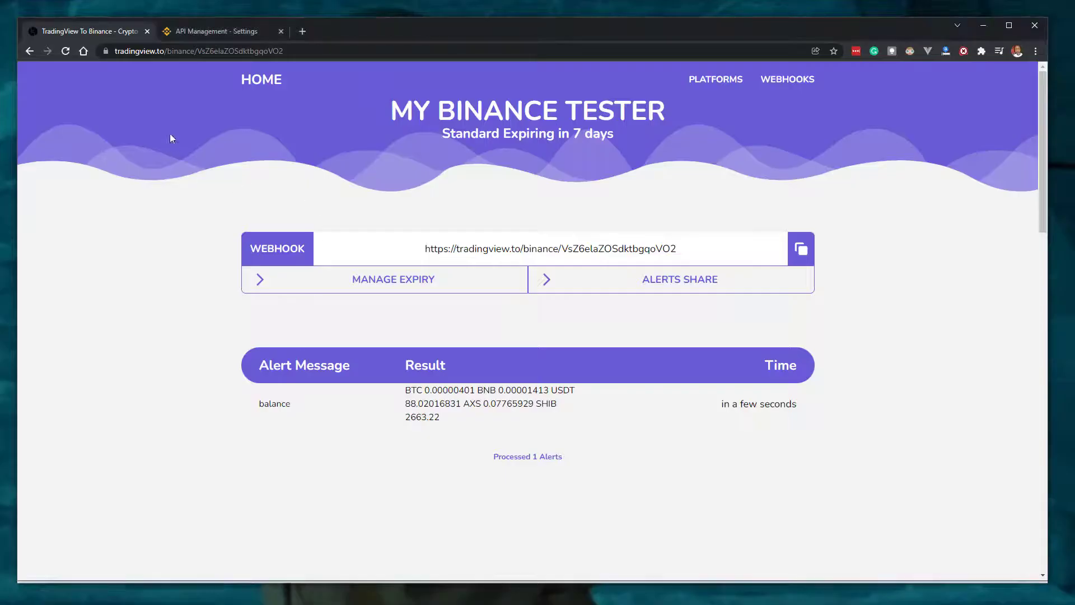
pyautogui.click(204, 36)
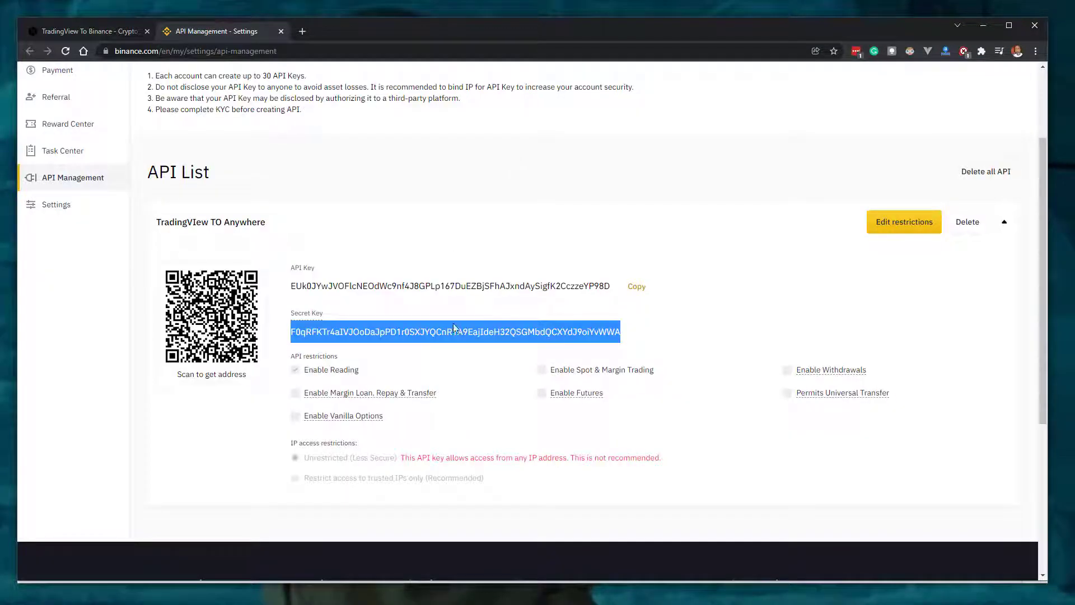
# Step: Enable Spot & Margin Trading on the API key, confirming with the SMS verification code
pyautogui.click(495, 328)
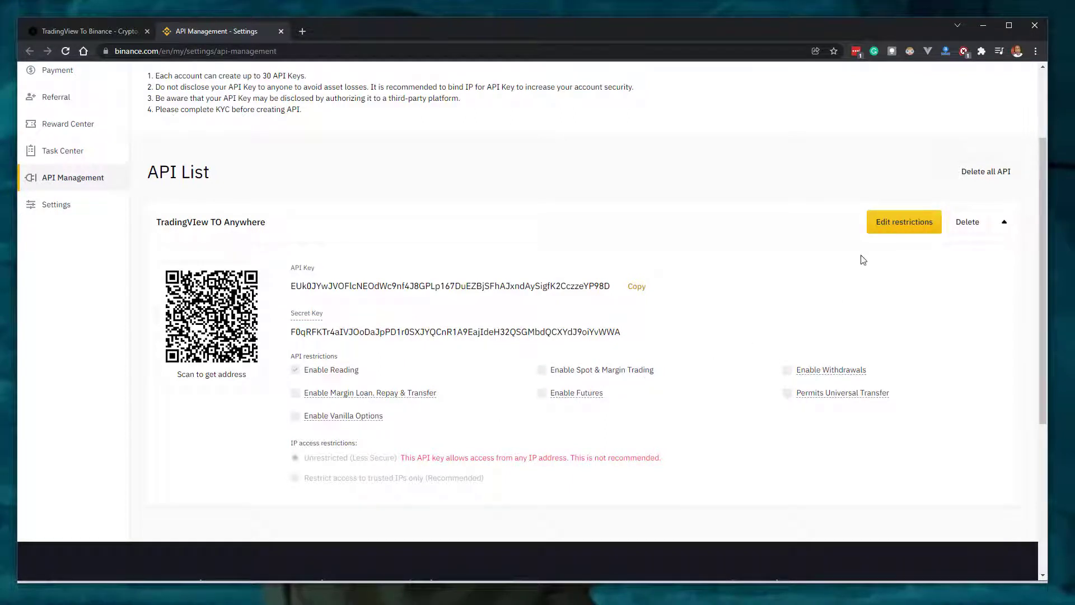
pyautogui.click(916, 229)
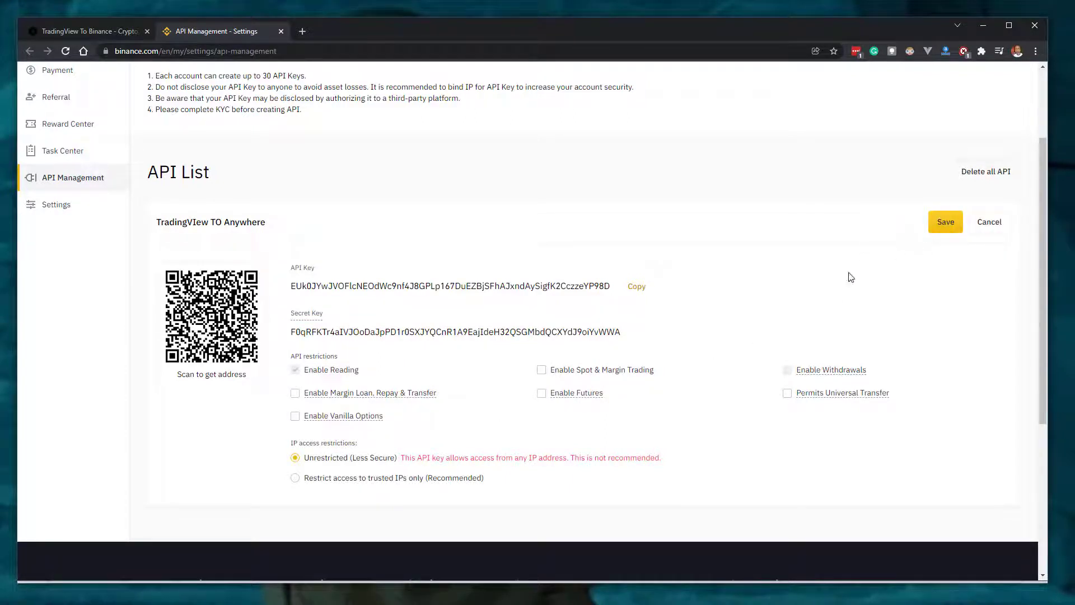
pyautogui.click(541, 377)
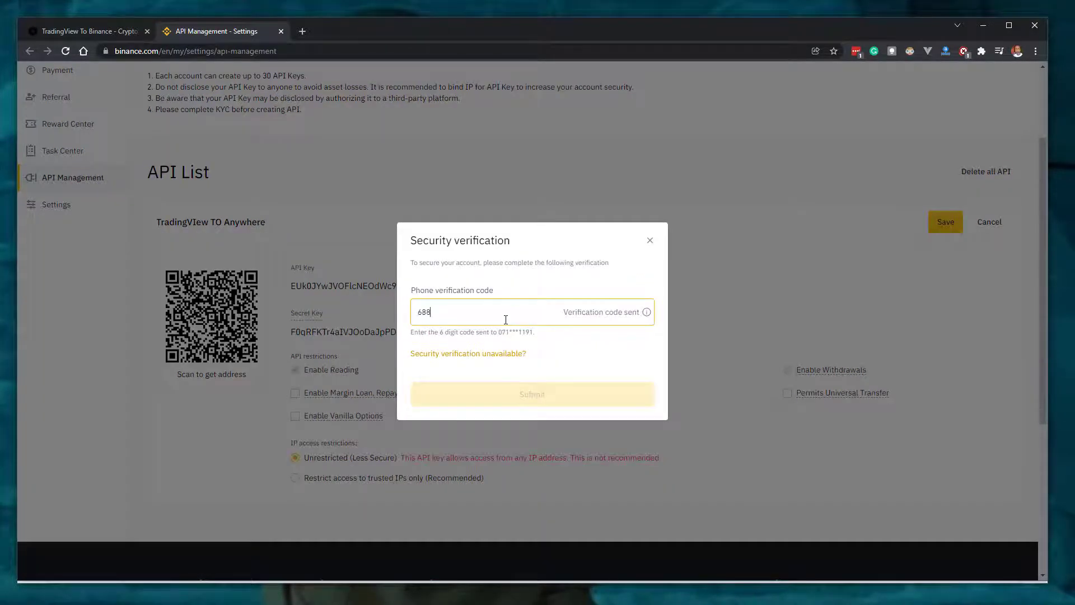
pyautogui.click(505, 320)
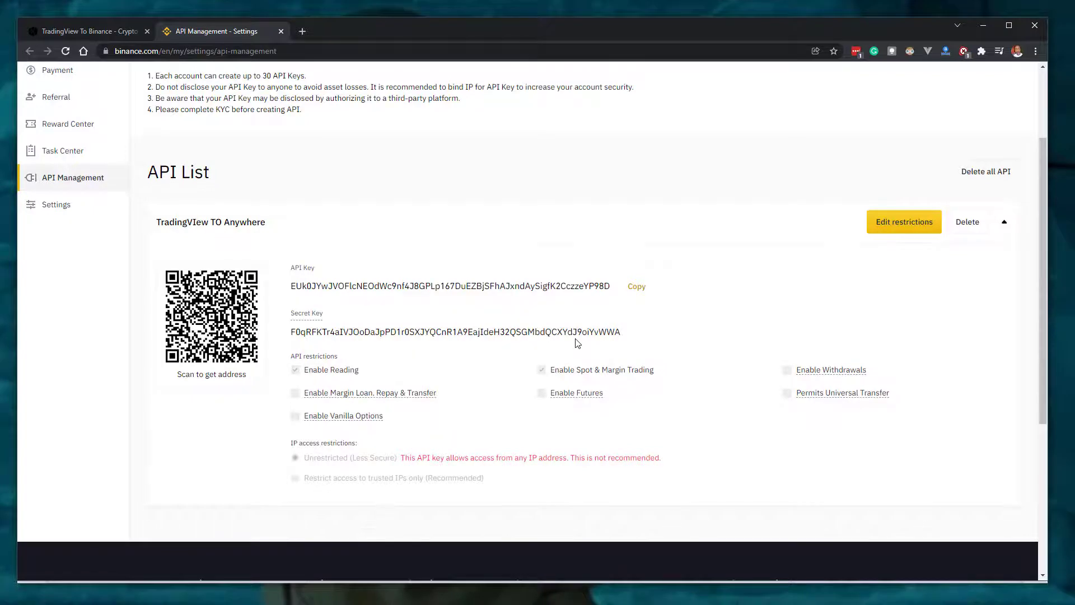
# Step: Open Binance's advanced trading page from the Trade menu
pyautogui.scroll(3, 577, 343)
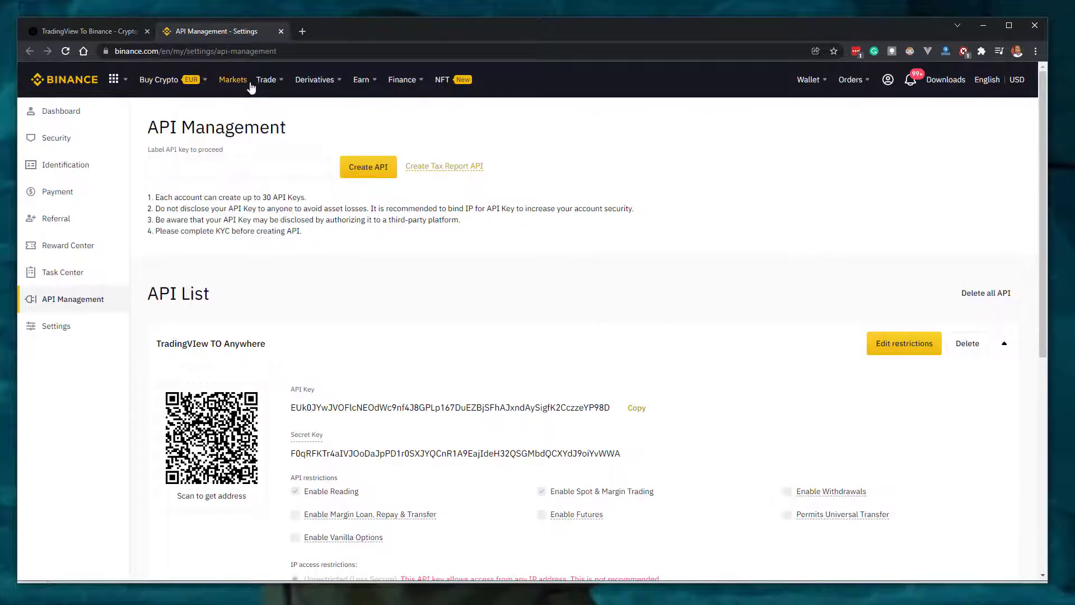
pyautogui.moveTo(277, 84)
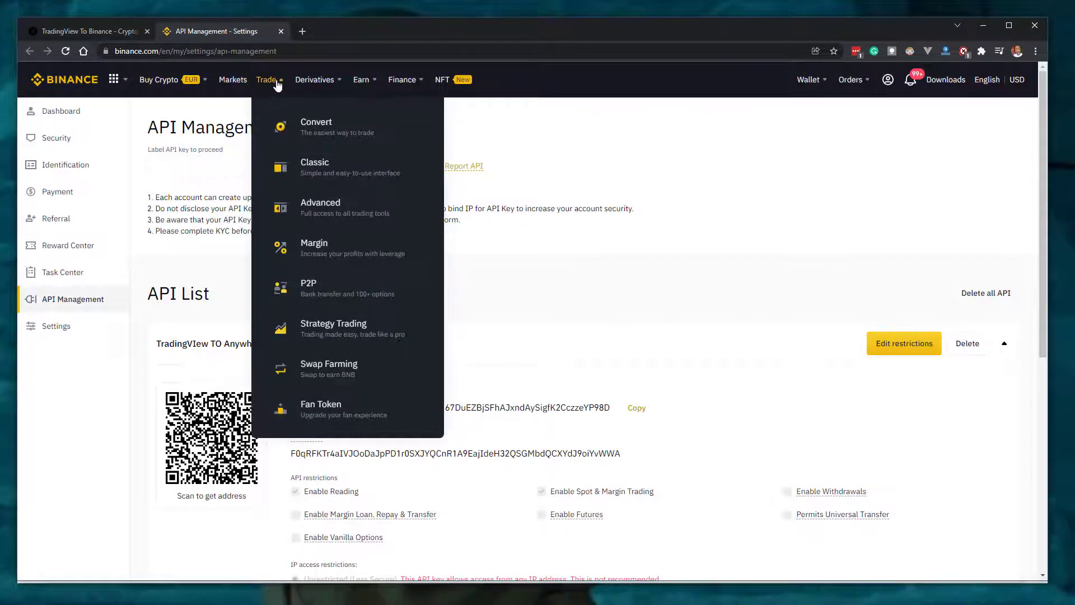
pyautogui.click(351, 227)
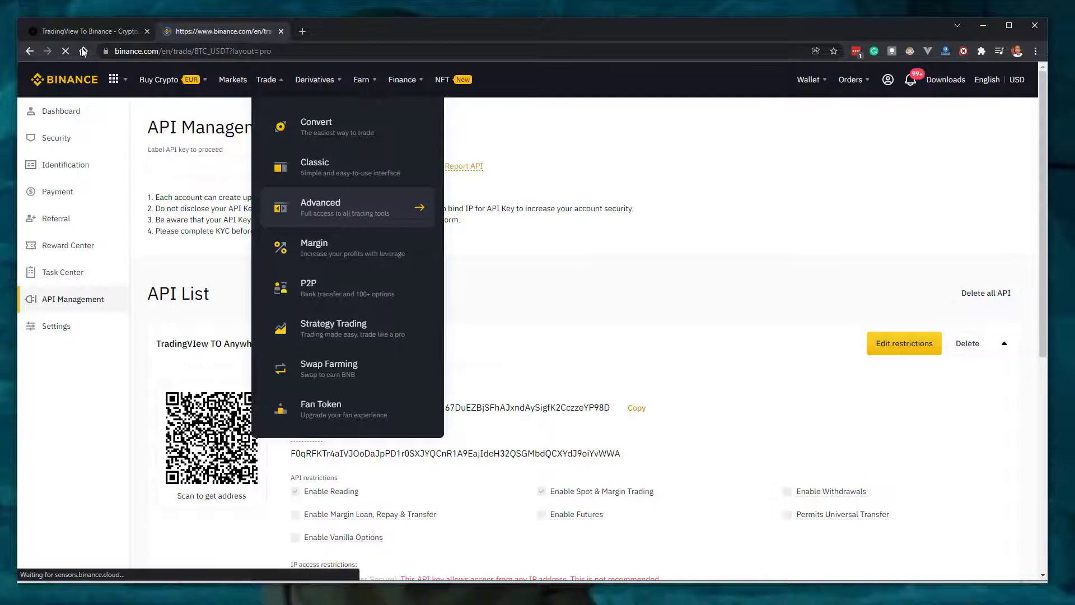
# Step: Check the TradingView To Binance tester tab, then return to the BTC/USDT trading page
pyautogui.click(97, 32)
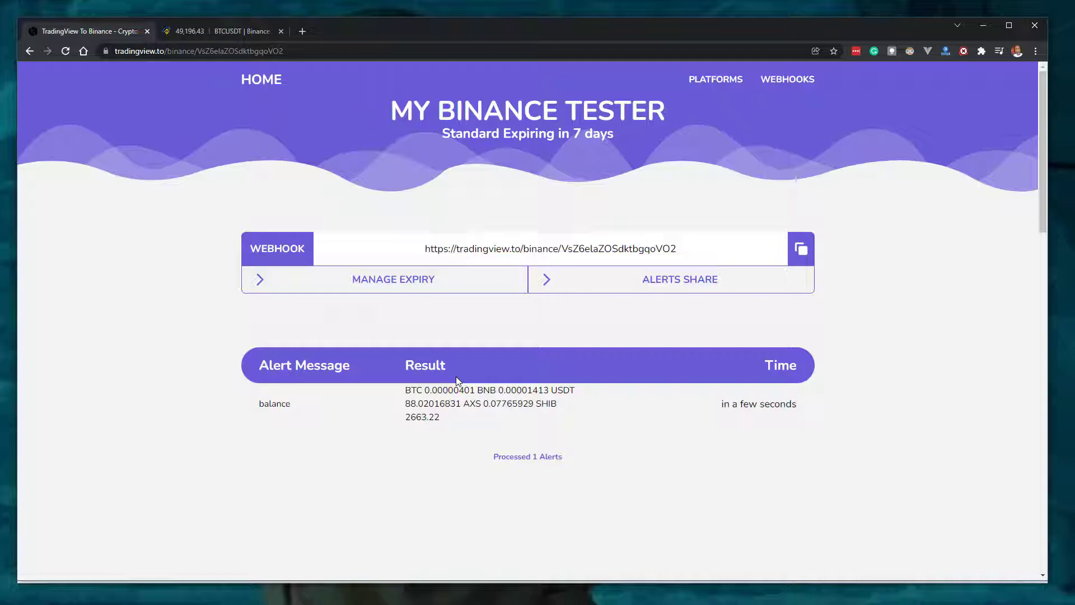
pyautogui.click(239, 30)
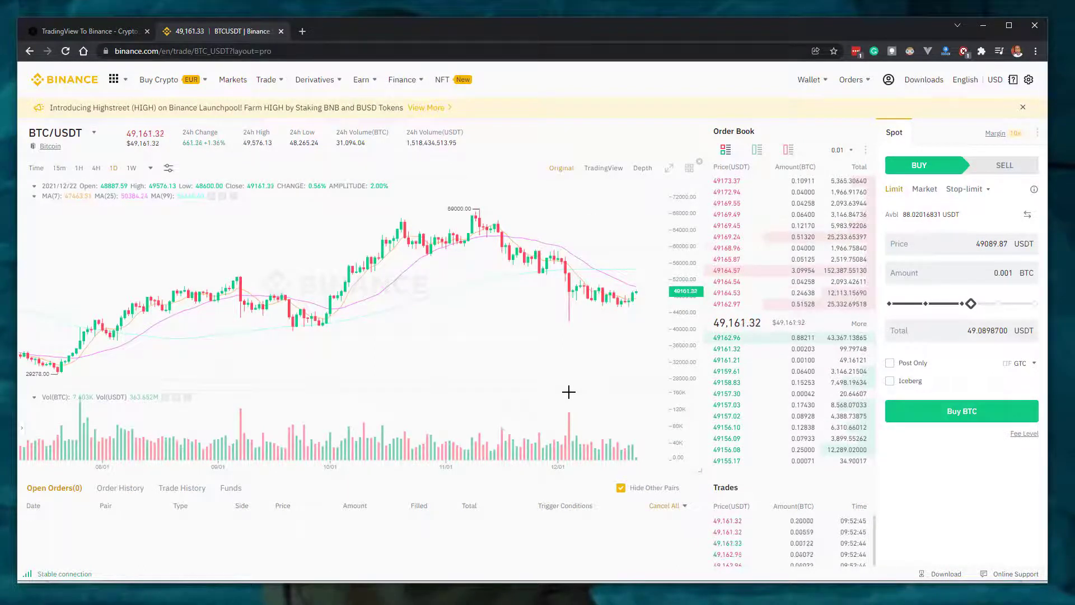
# Step: Buy 0.001 BTC at market on Binance, then switch to the Sell form and return to TradingView
pyautogui.click(925, 189)
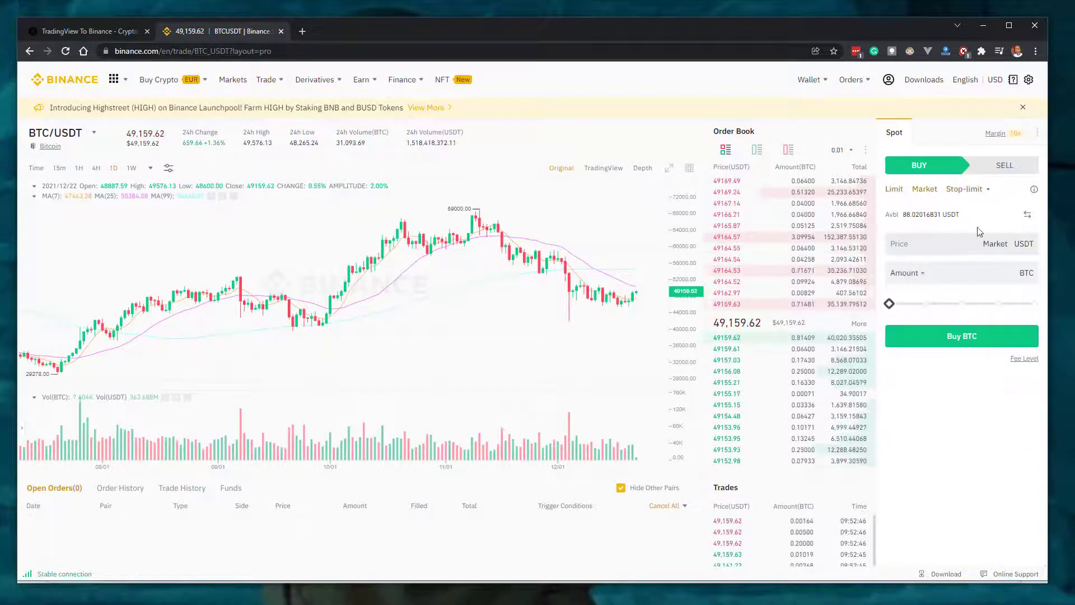
pyautogui.write('0.001')
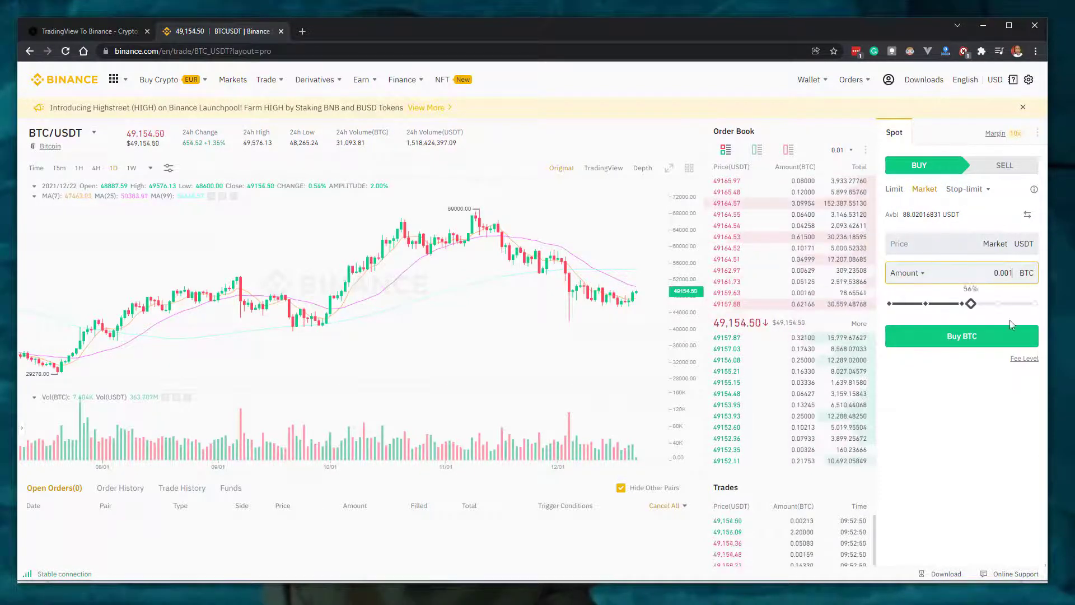
pyautogui.click(1000, 336)
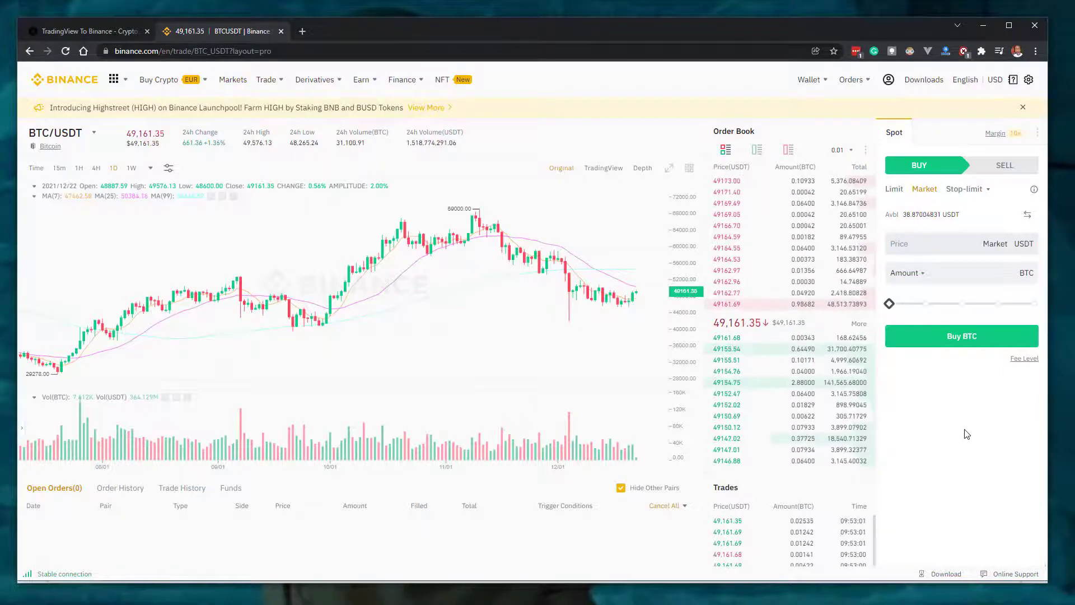
pyautogui.click(1002, 166)
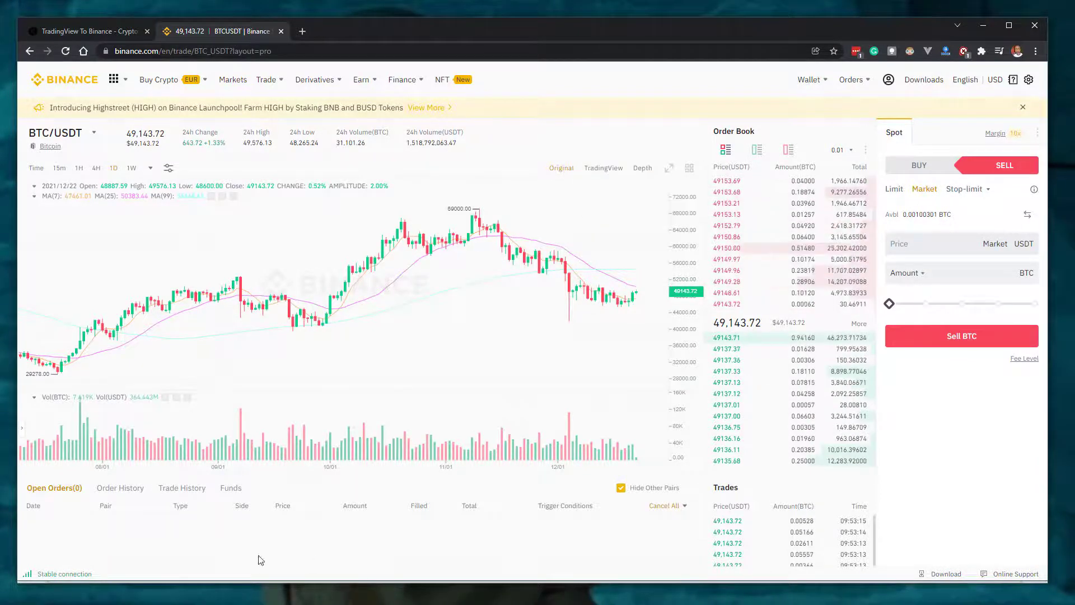
pyautogui.hotkey('alt', 'Tab')
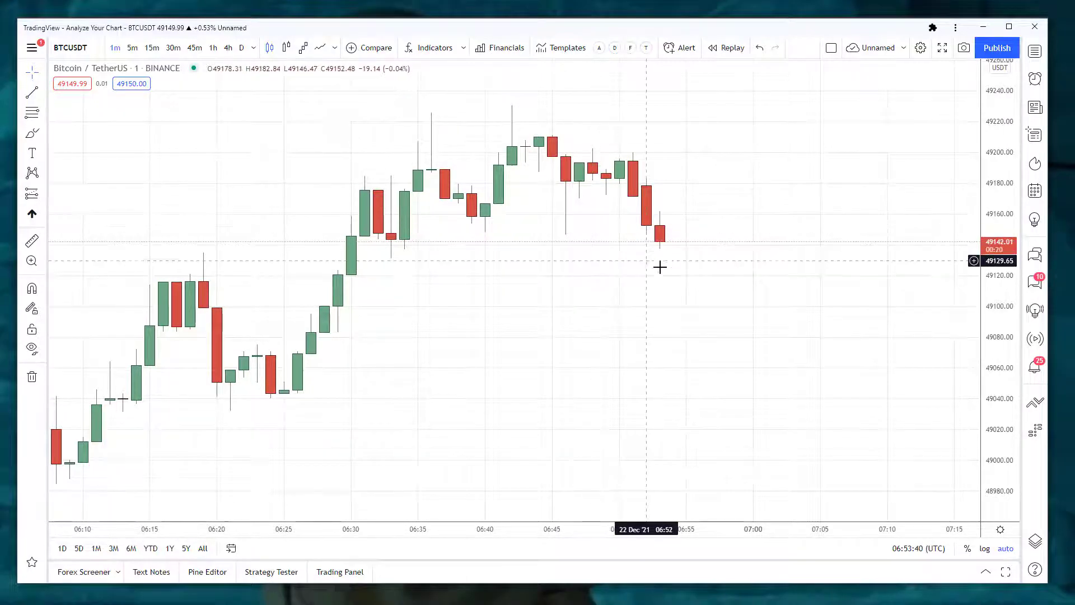
# Step: Start a BTCUSDT price alert with the message 'sell BTCUSDT q=0.001', then go back to Binance
pyautogui.rightClick(698, 336)
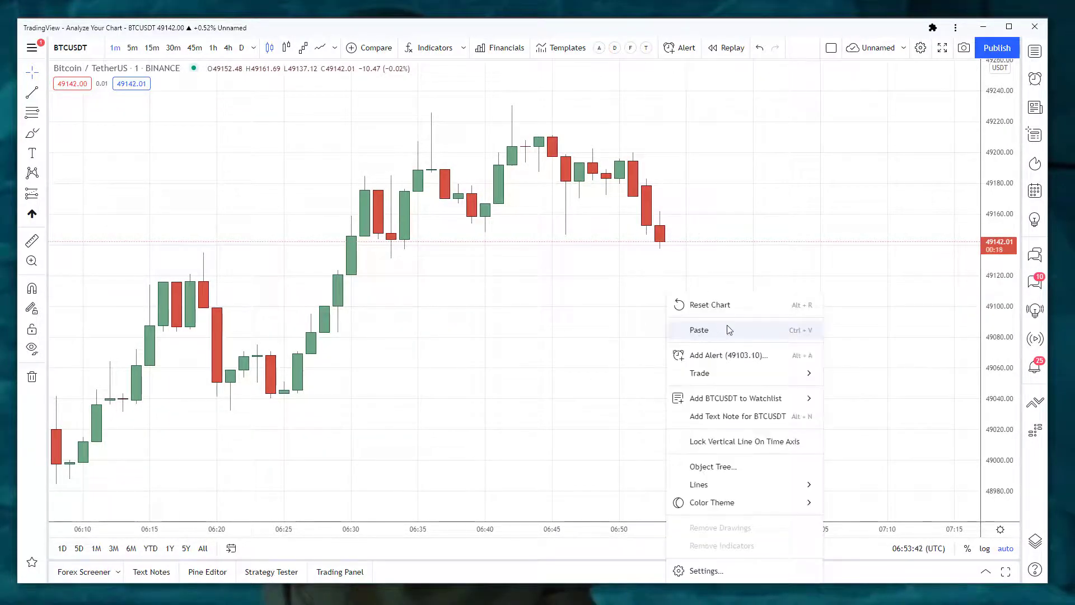
pyautogui.click(740, 356)
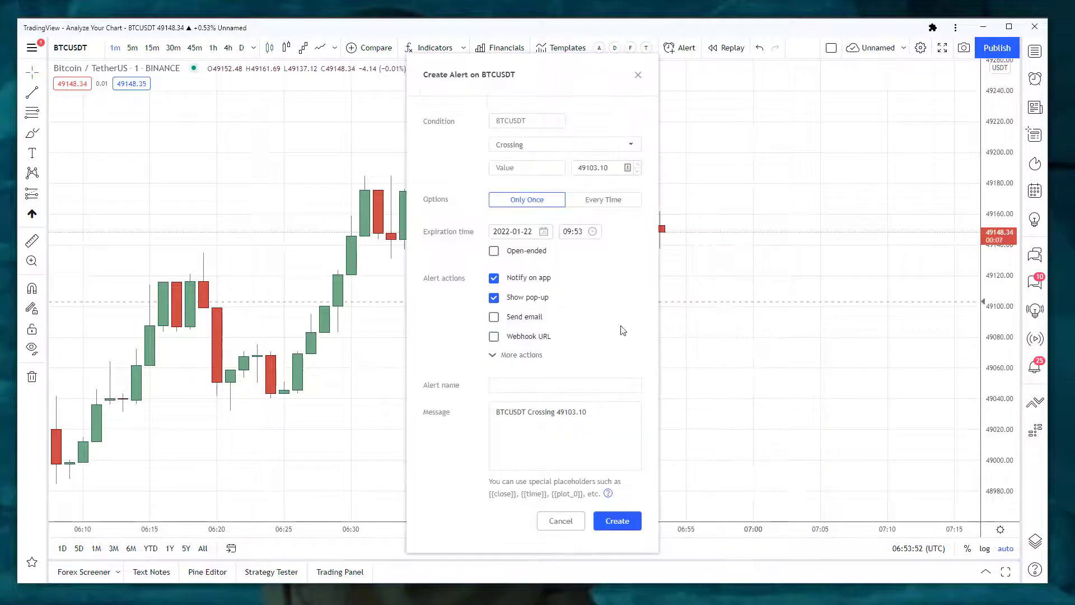
pyautogui.click(620, 440)
pyautogui.hotkey('ctrl', 'a')
pyautogui.write('sell B')
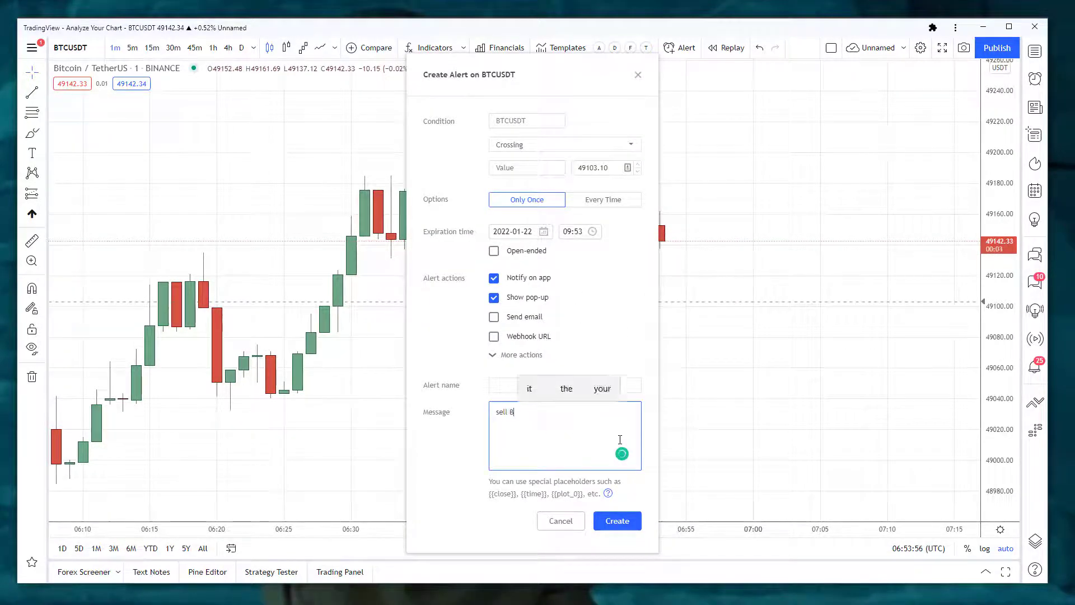
pyautogui.write('TCUSDT')
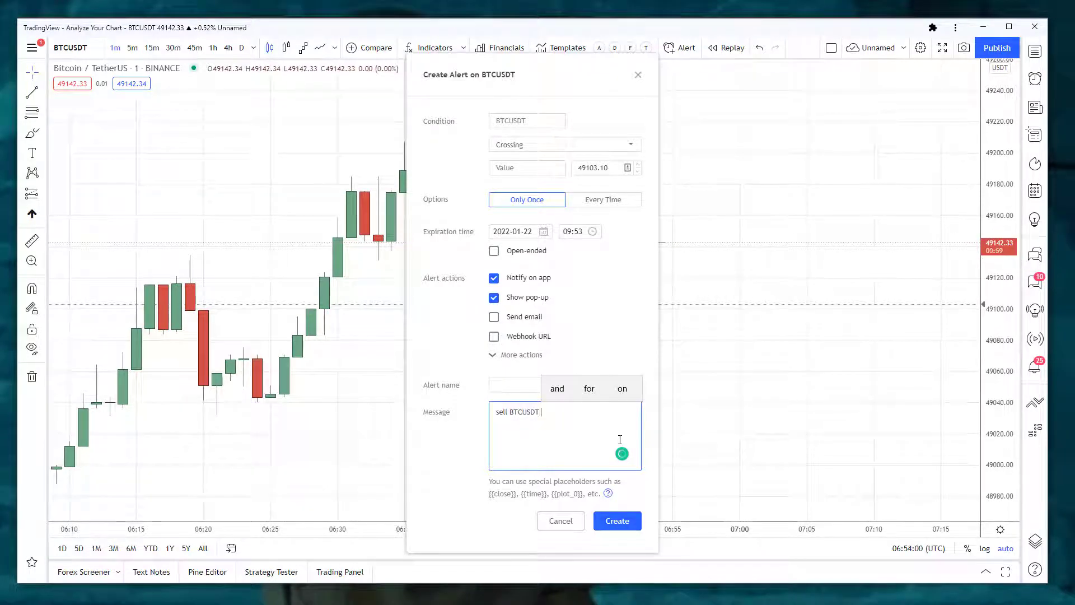
pyautogui.write(' q=0.')
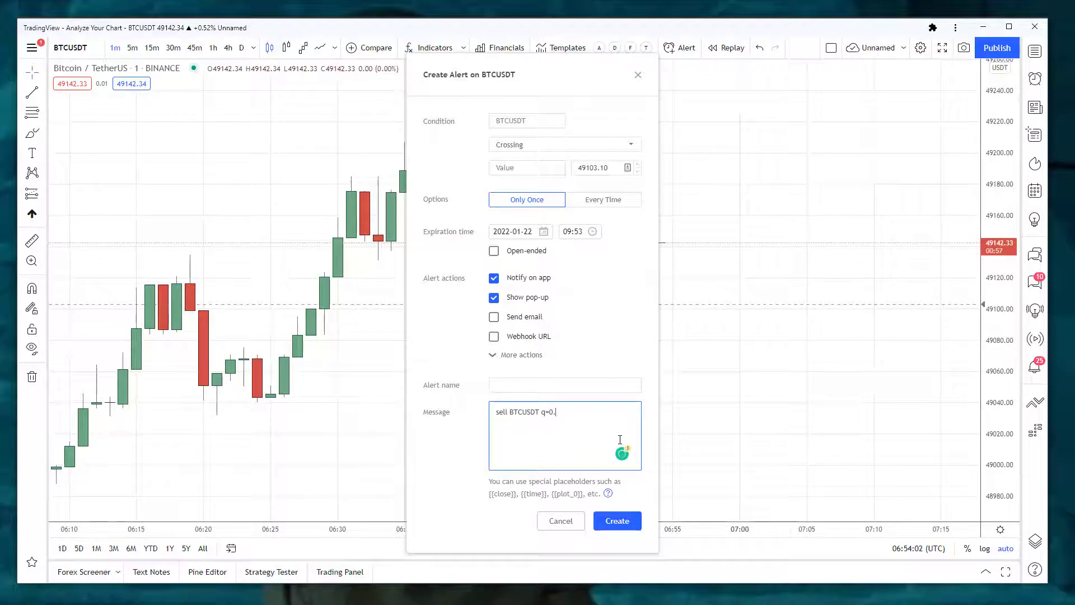
pyautogui.write('001')
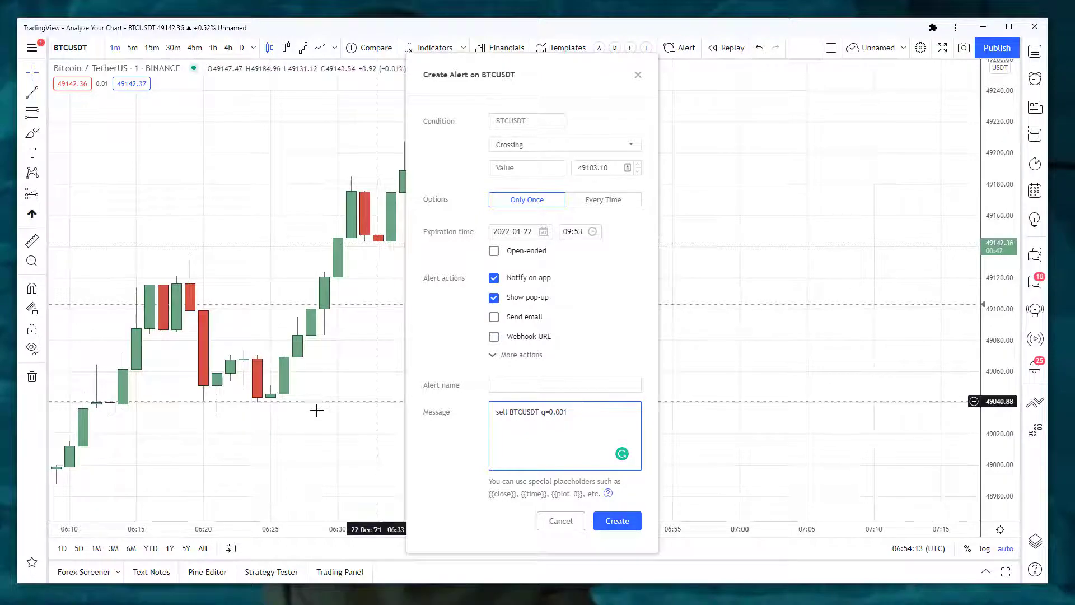
pyautogui.hotkey('alt', 'Tab')
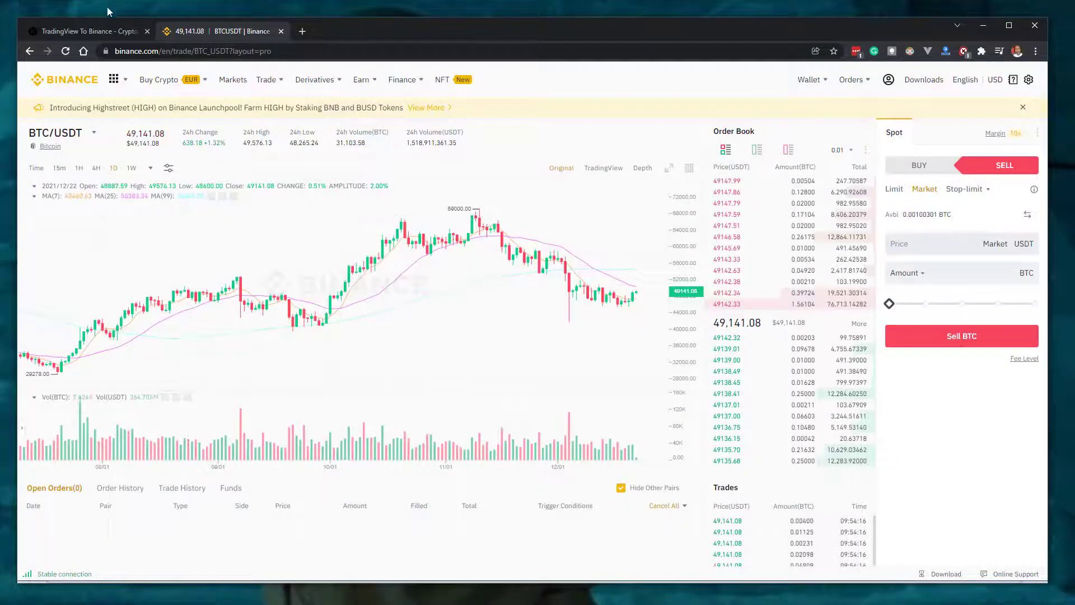
# Step: Review the Open Position/Order command's side, symbol, Q, A and P parameters and its example order
pyautogui.click(96, 34)
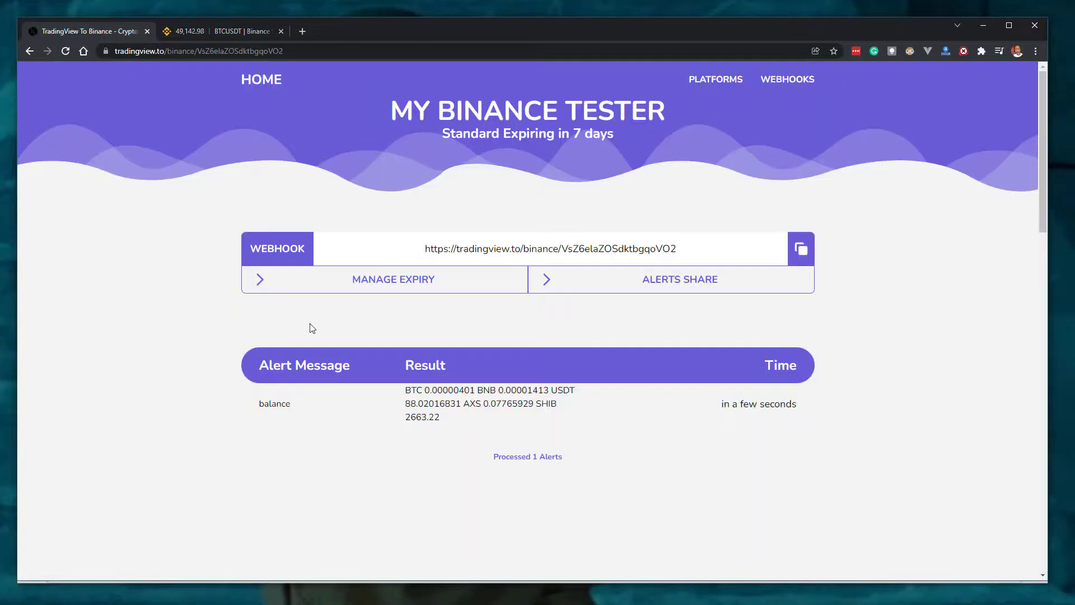
pyautogui.scroll(-6, 312, 328)
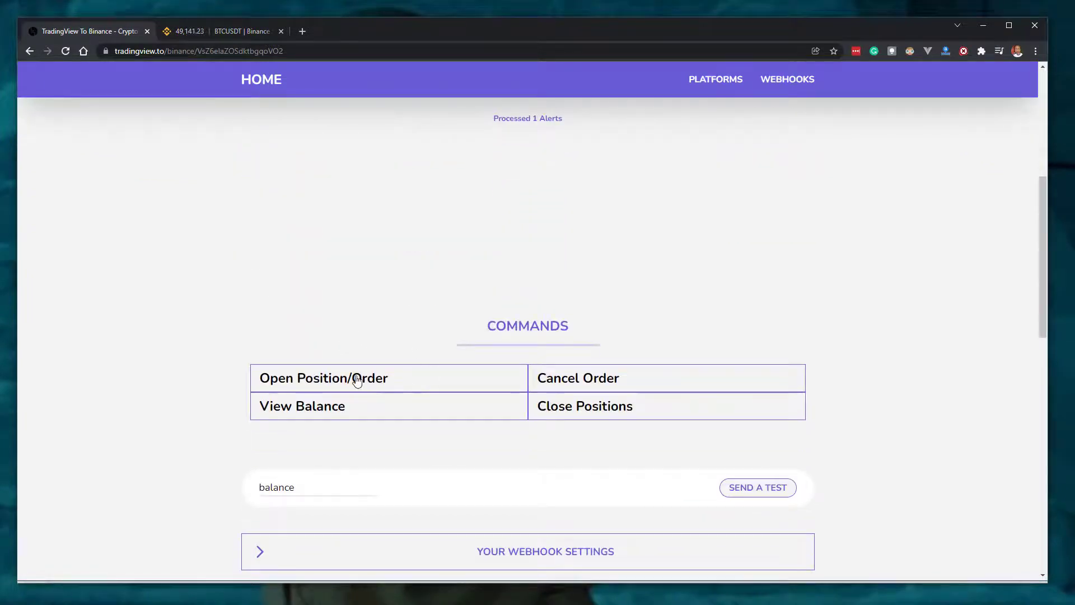
pyautogui.click(356, 379)
pyautogui.scroll(-2, 358, 381)
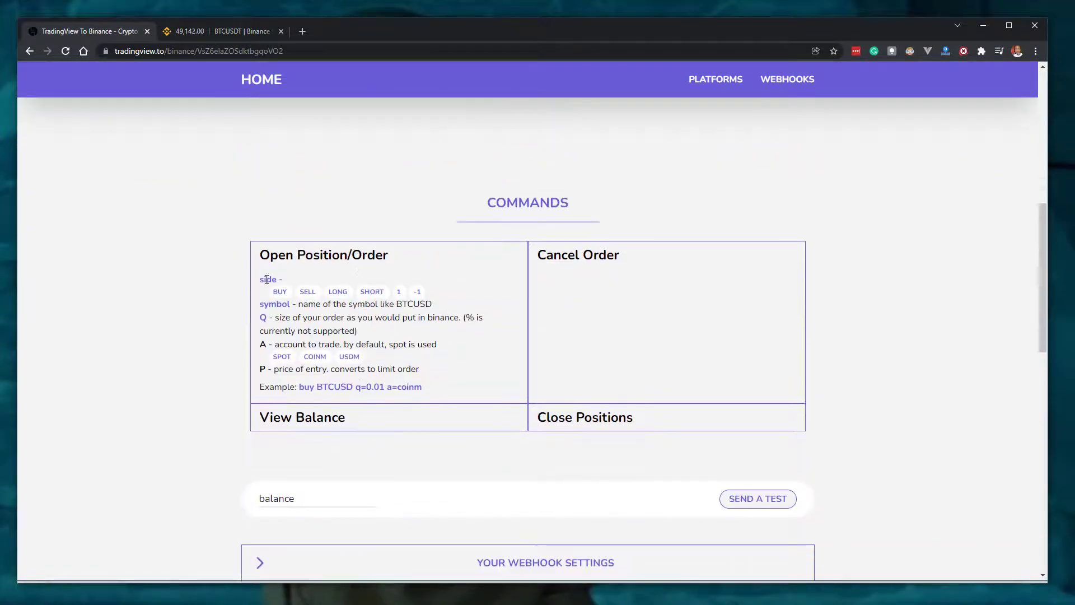
pyautogui.moveTo(290, 307)
pyautogui.mouseDown()
pyautogui.moveTo(270, 308)
pyautogui.moveTo(282, 317)
pyautogui.mouseUp()
pyautogui.click(301, 279)
pyautogui.scroll(5, 301, 278)
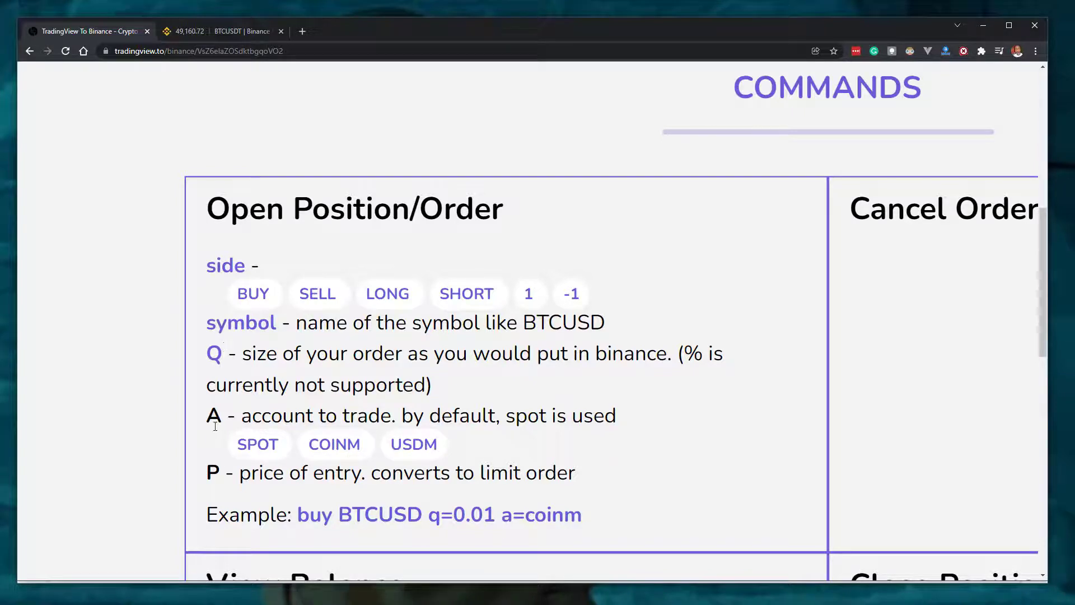
pyautogui.scroll(-5, 256, 477)
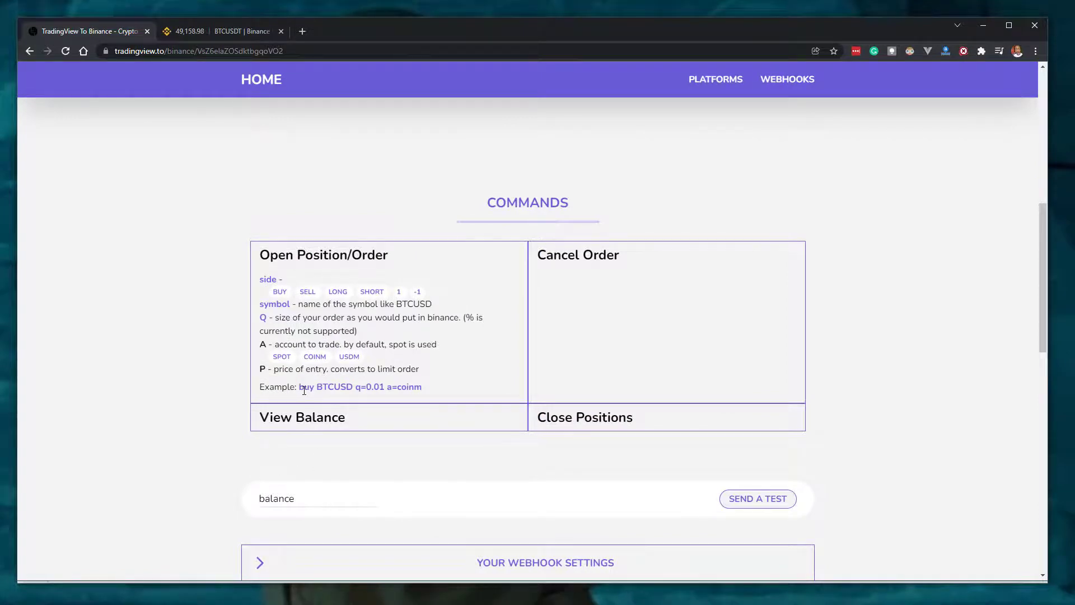
pyautogui.moveTo(301, 388); pyautogui.dragTo(377, 378)
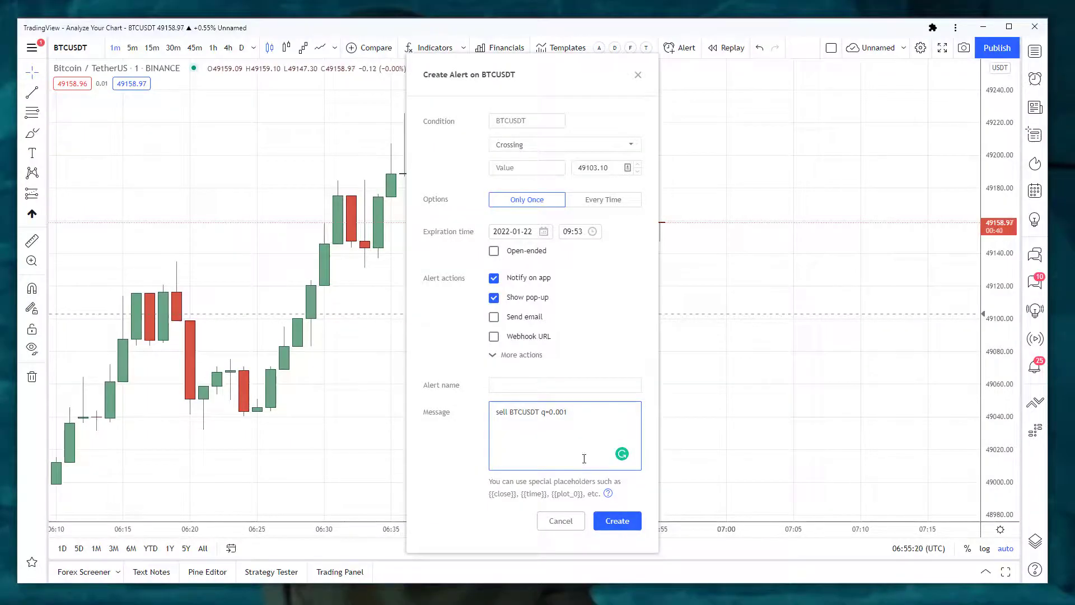
# Step: Create the alert posting to the tradingview.to webhook URL, then raise its level near the price and save
pyautogui.click(494, 337)
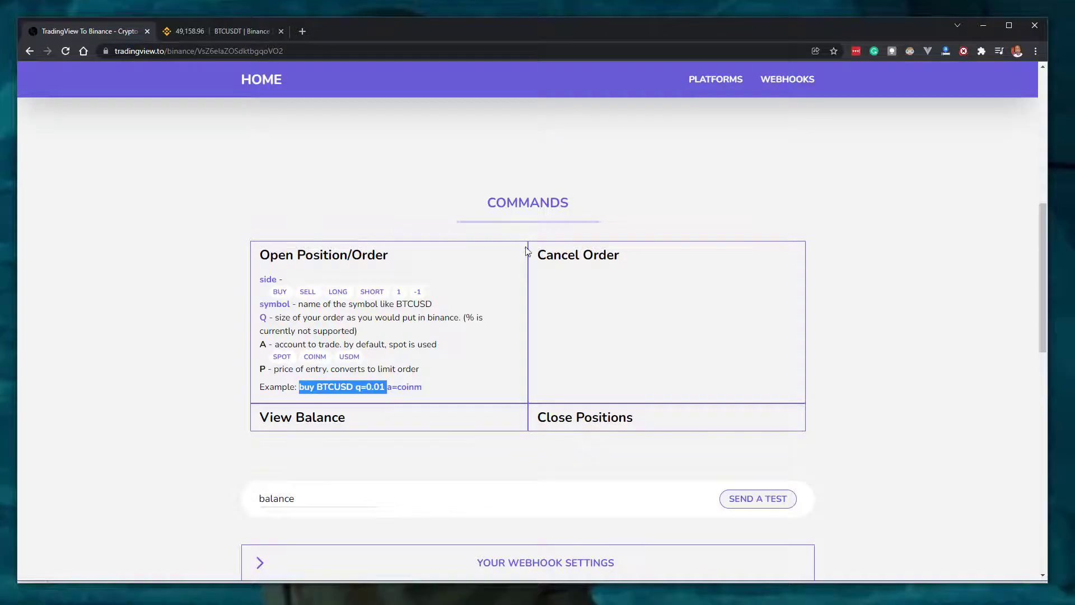
pyautogui.scroll(8, 540, 257)
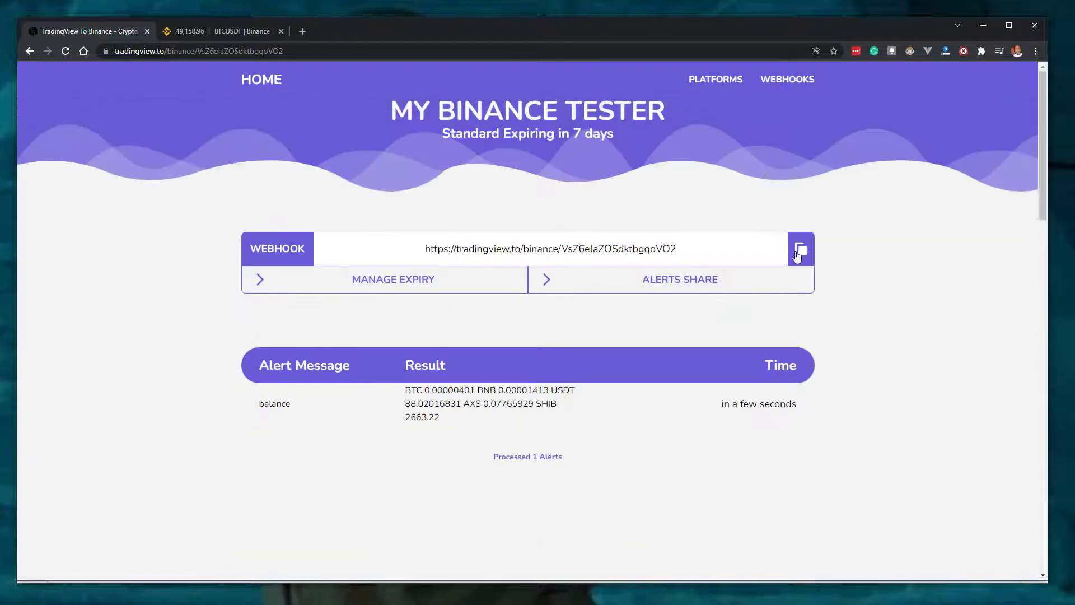
pyautogui.click(798, 255)
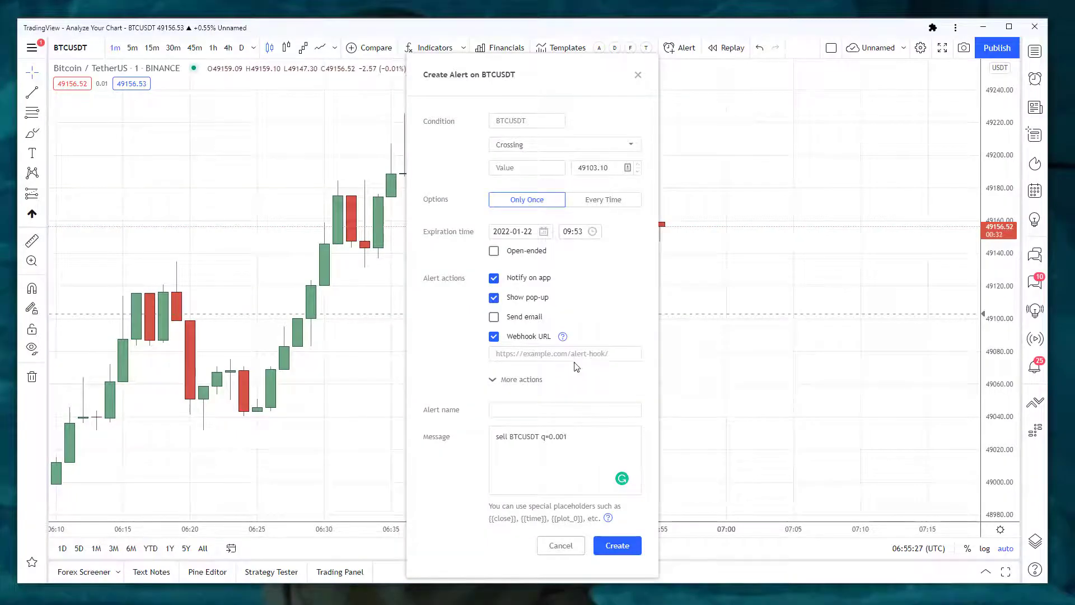
pyautogui.click(576, 356)
pyautogui.hotkey('ctrl', 'v')
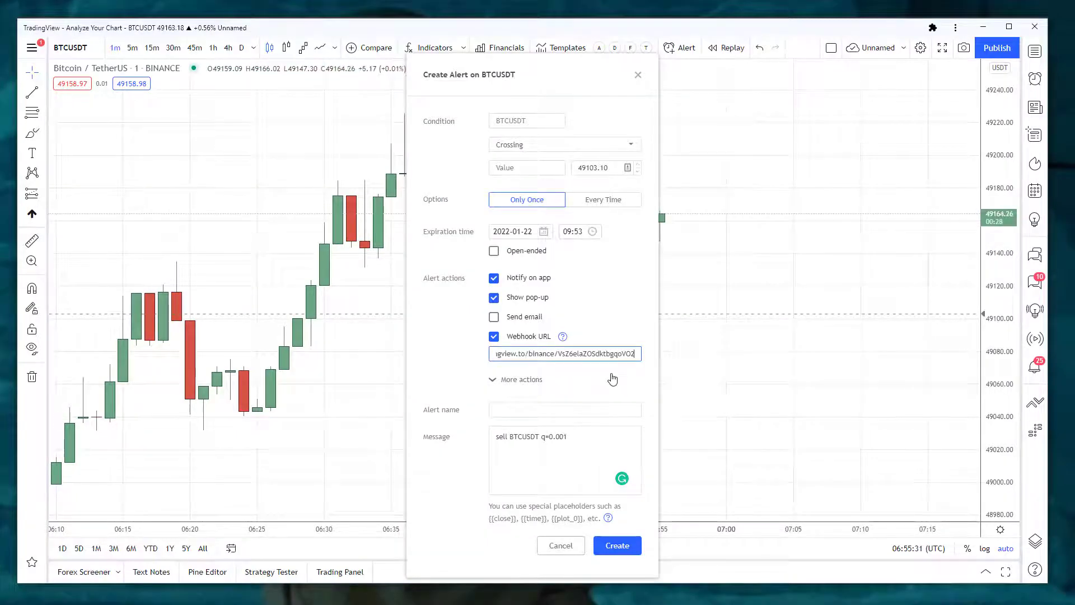
pyautogui.click(637, 543)
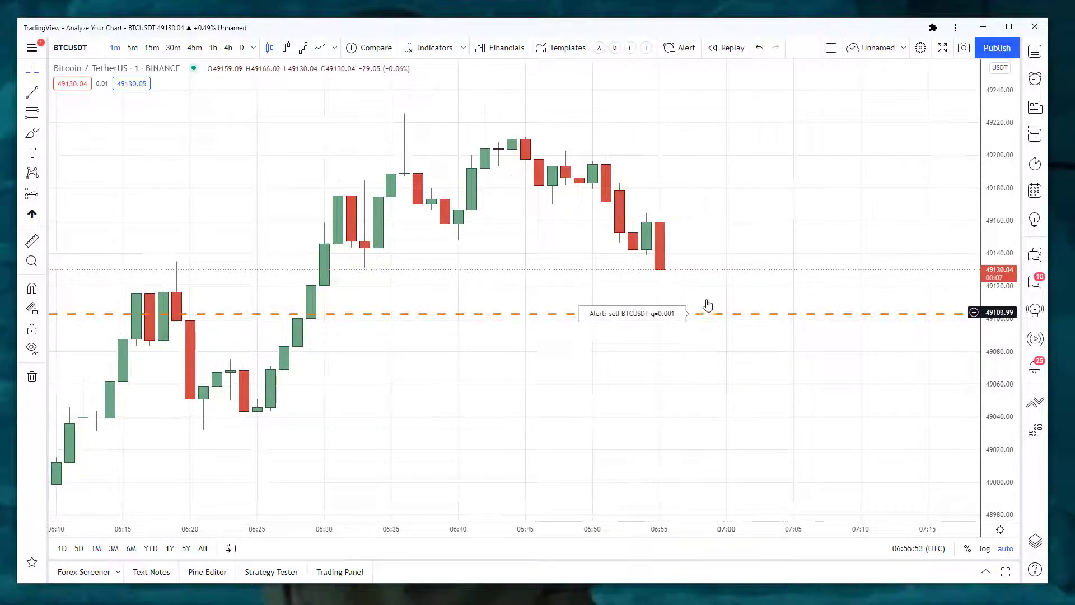
pyautogui.moveTo(706, 308); pyautogui.dragTo(710, 267)
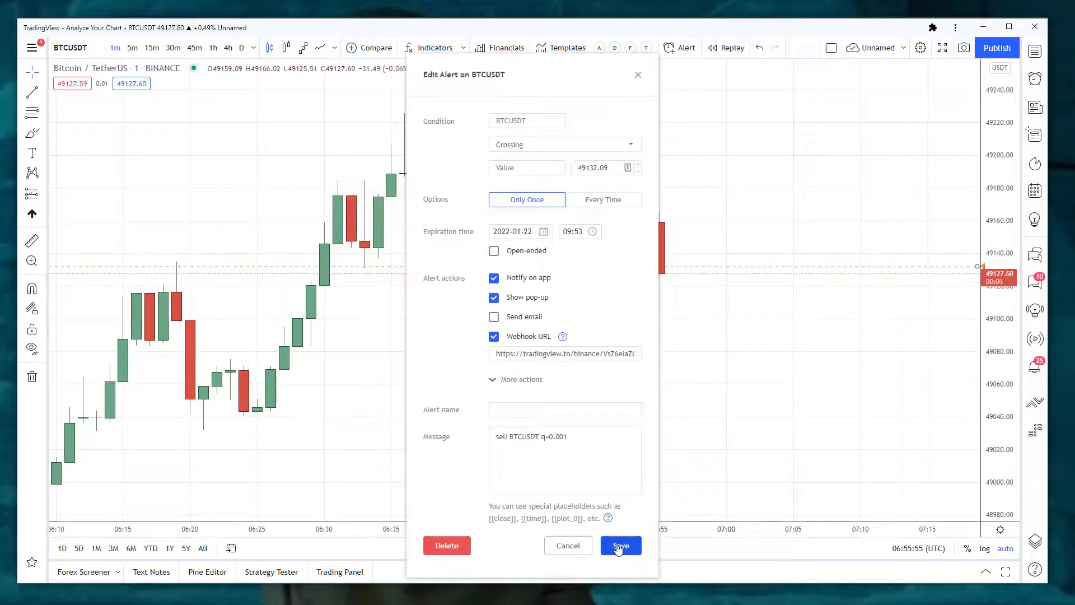
pyautogui.click(620, 547)
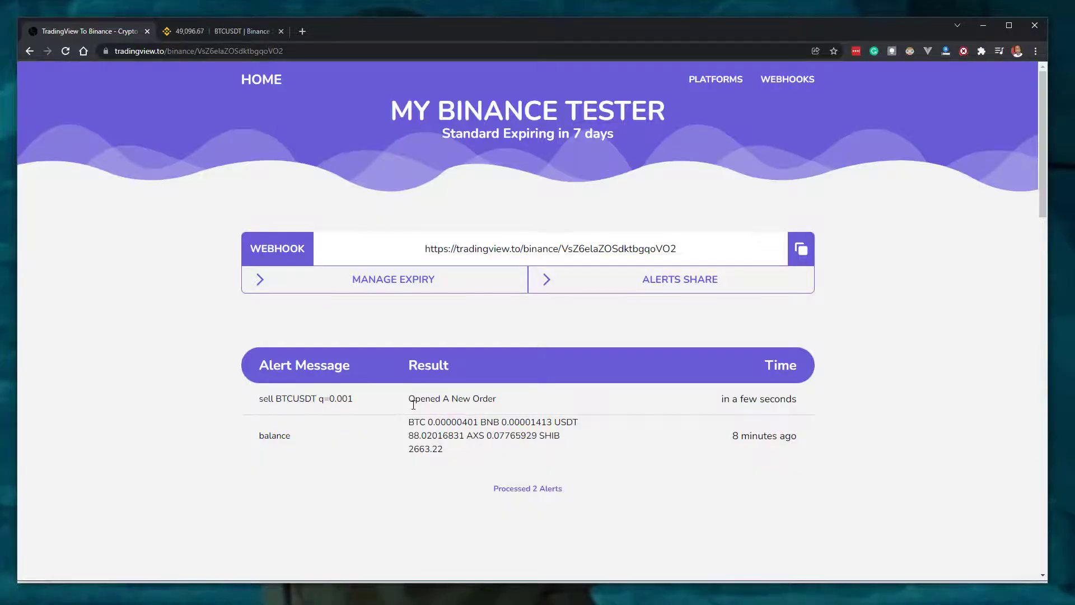
# Step: Confirm the log lists 'sell BTCUSDT q=0.001' with the result Opened A New Order
pyautogui.moveTo(407, 404); pyautogui.dragTo(521, 401)
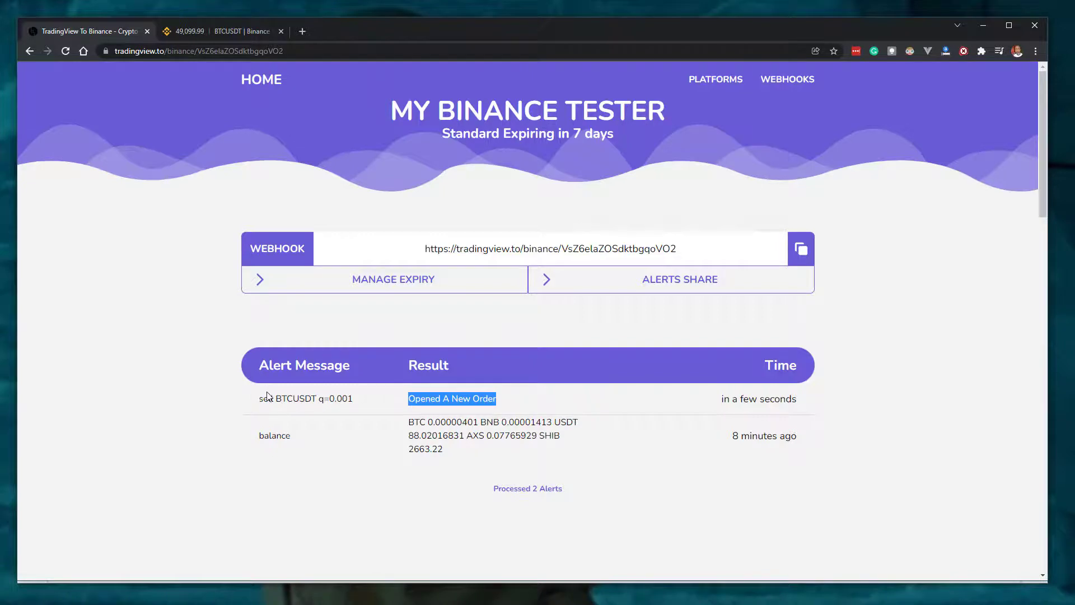
pyautogui.moveTo(269, 399); pyautogui.dragTo(322, 400)
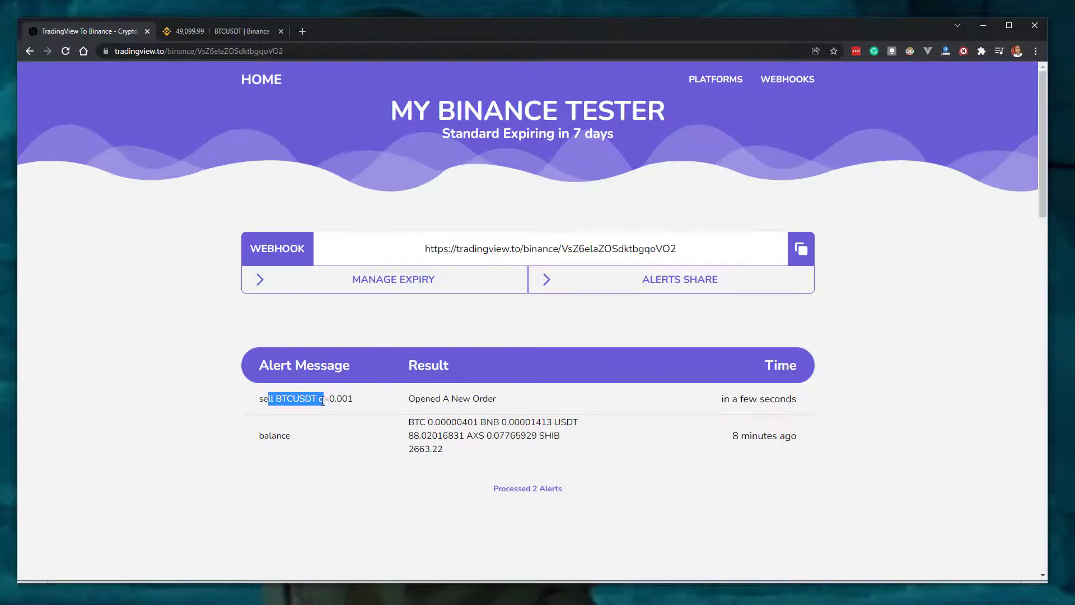
pyautogui.click(199, 34)
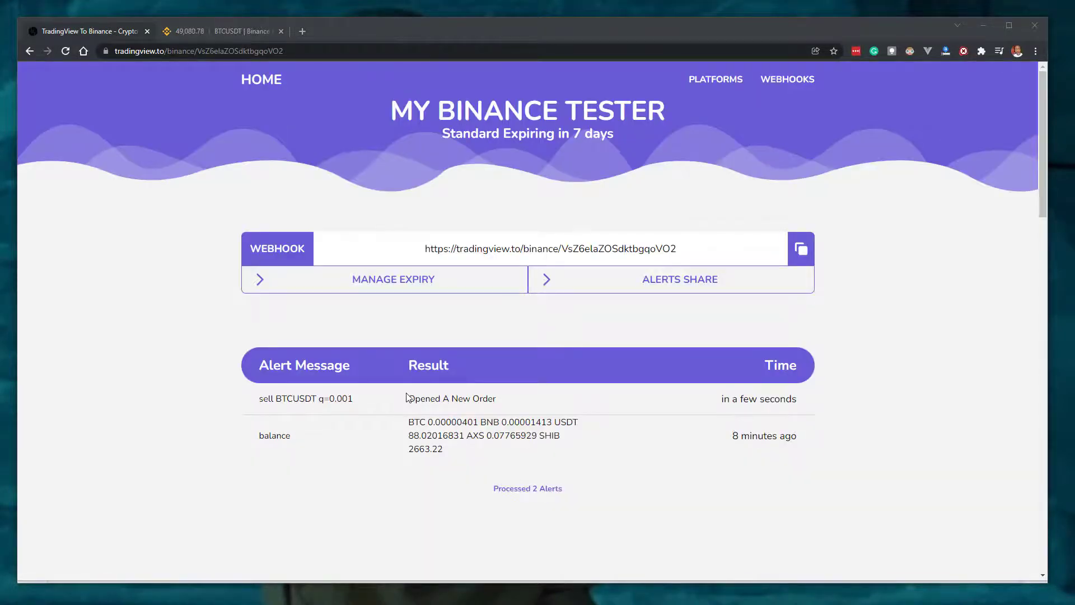
pyautogui.moveTo(407, 397); pyautogui.dragTo(529, 404)
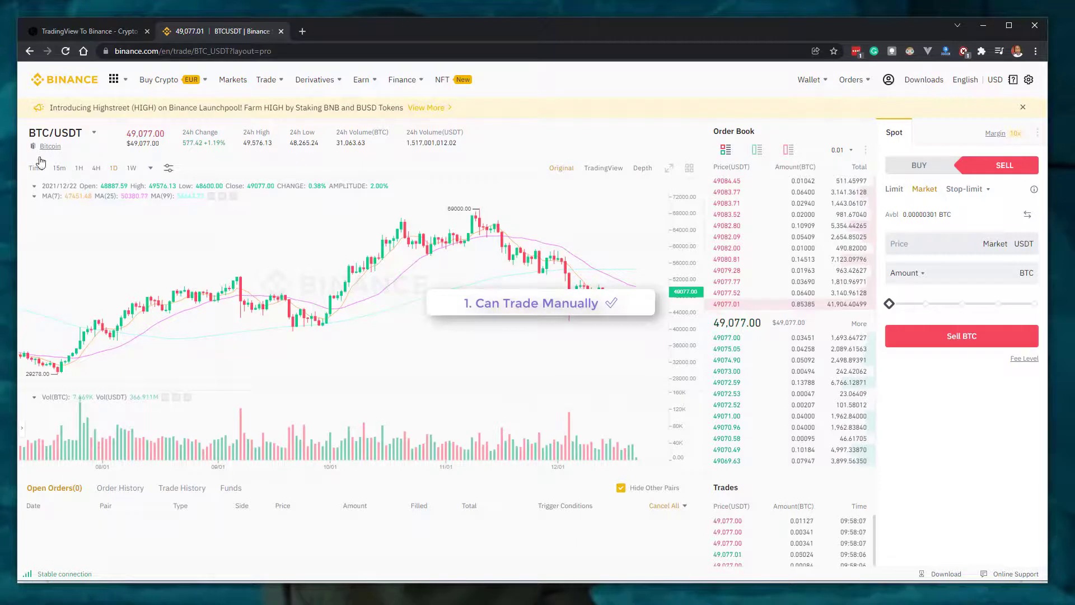
# Step: Look over the Binance BTC/USDT spot page, then return to the TradingView To Binance tester log
pyautogui.moveTo(71, 137)
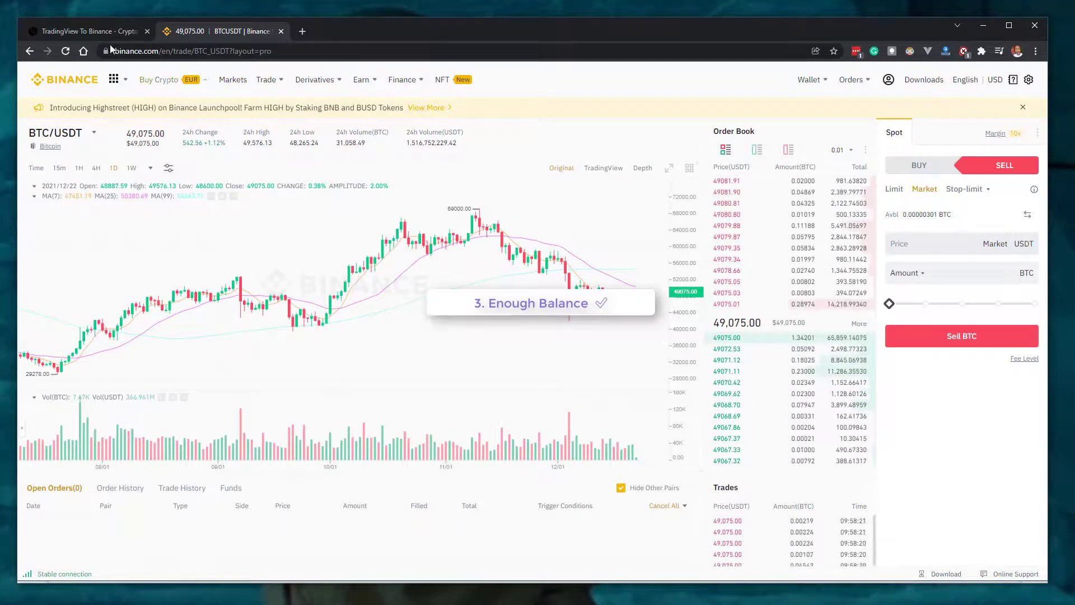
pyautogui.click(89, 31)
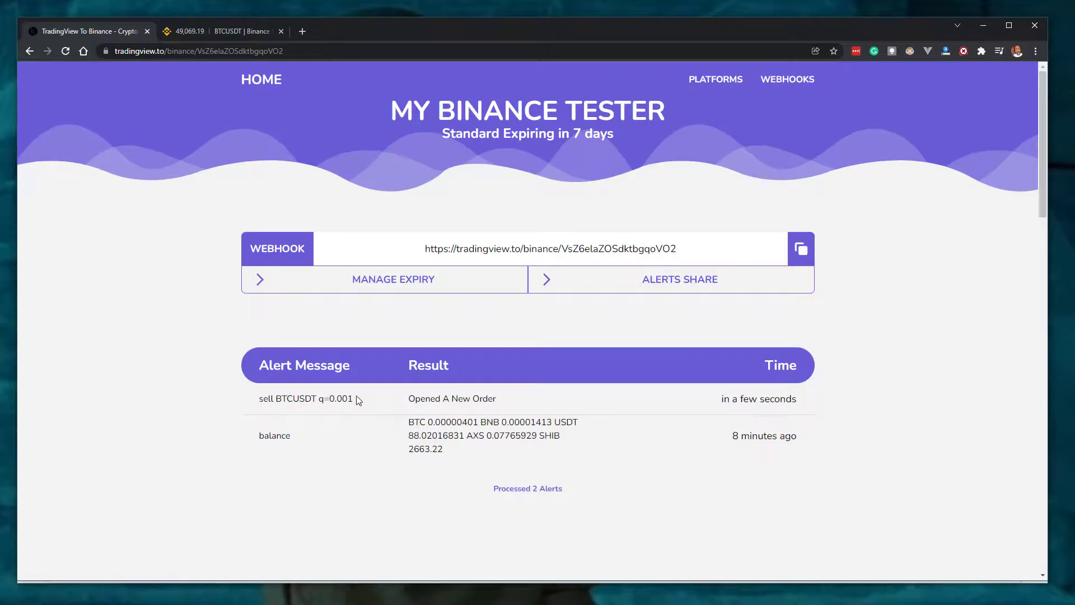
# Step: Send 'sell BTCUSDT q=0.001' as a test command in place of 'balance' and see it return InsufficientFunds
pyautogui.moveTo(356, 398); pyautogui.dragTo(244, 407)
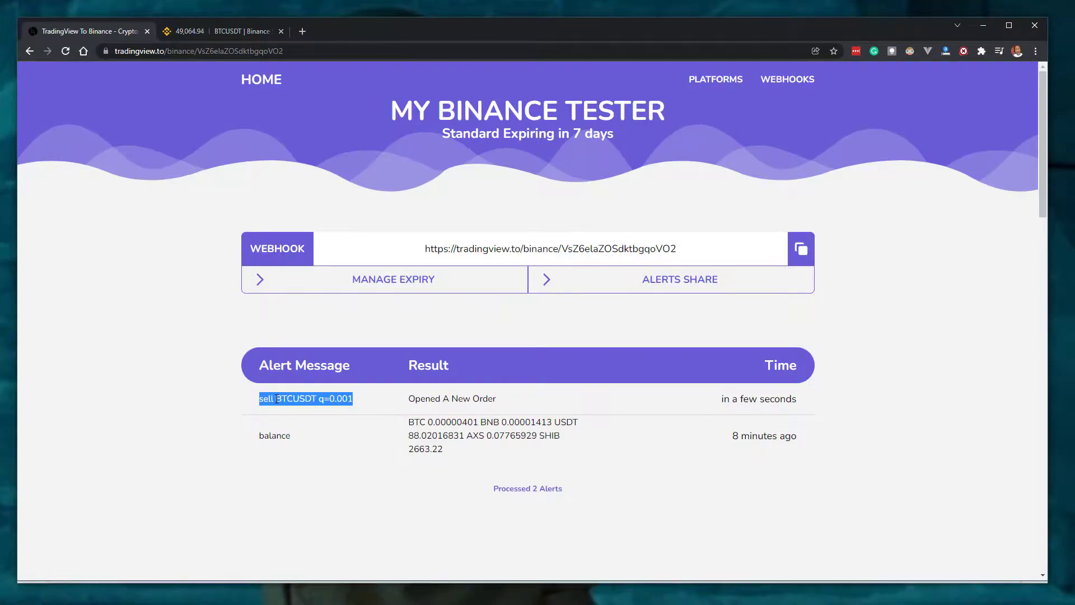
pyautogui.scroll(-8, 277, 399)
pyautogui.hotkey('ctrl', 'a')
pyautogui.hotkey('ctrl', 'v')
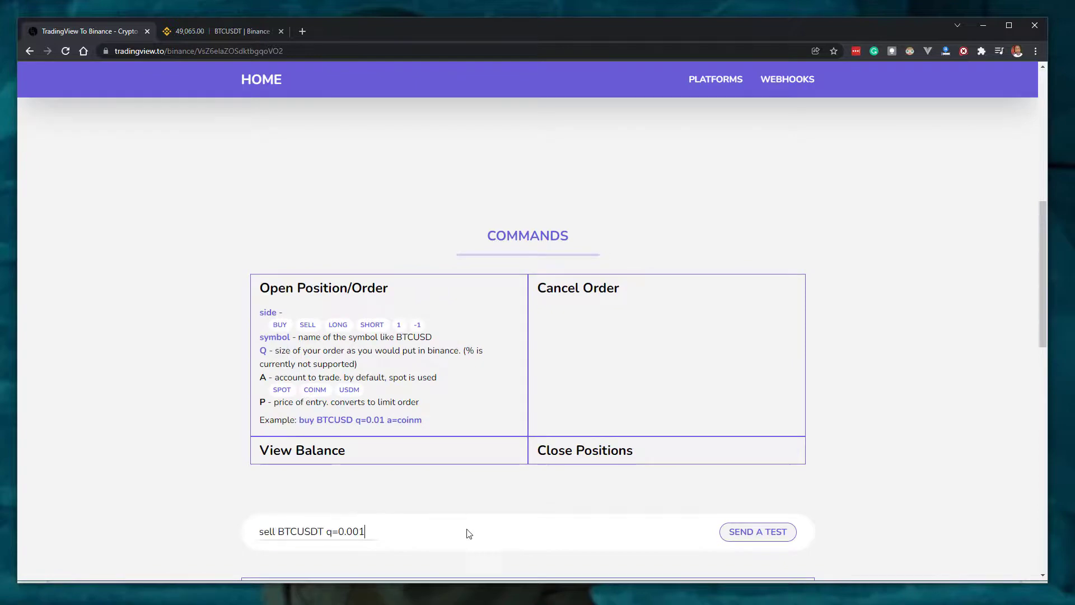
pyautogui.click(728, 532)
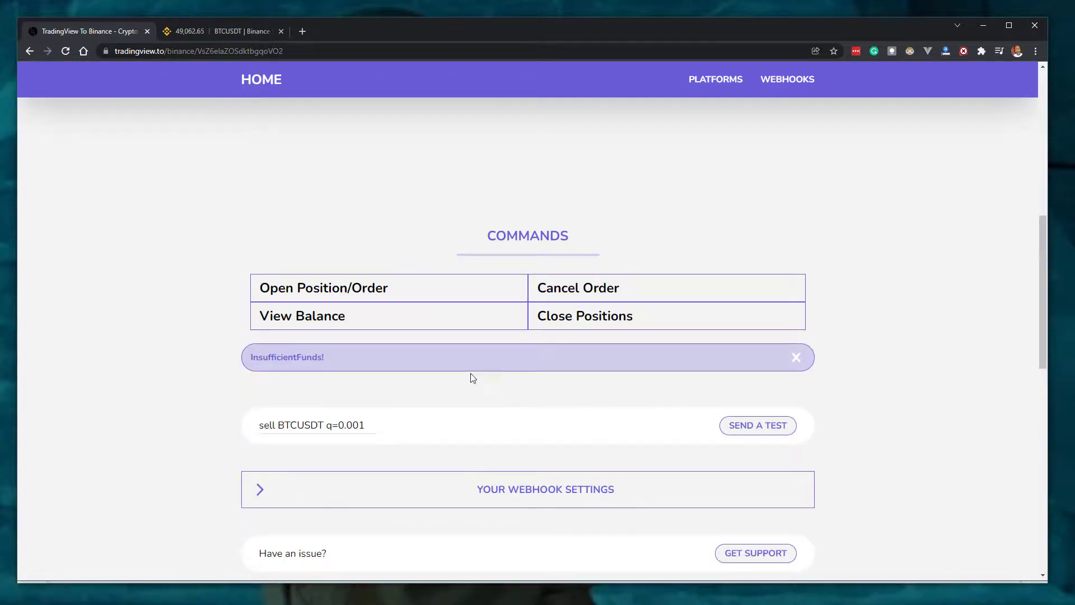
pyautogui.scroll(9, 410, 390)
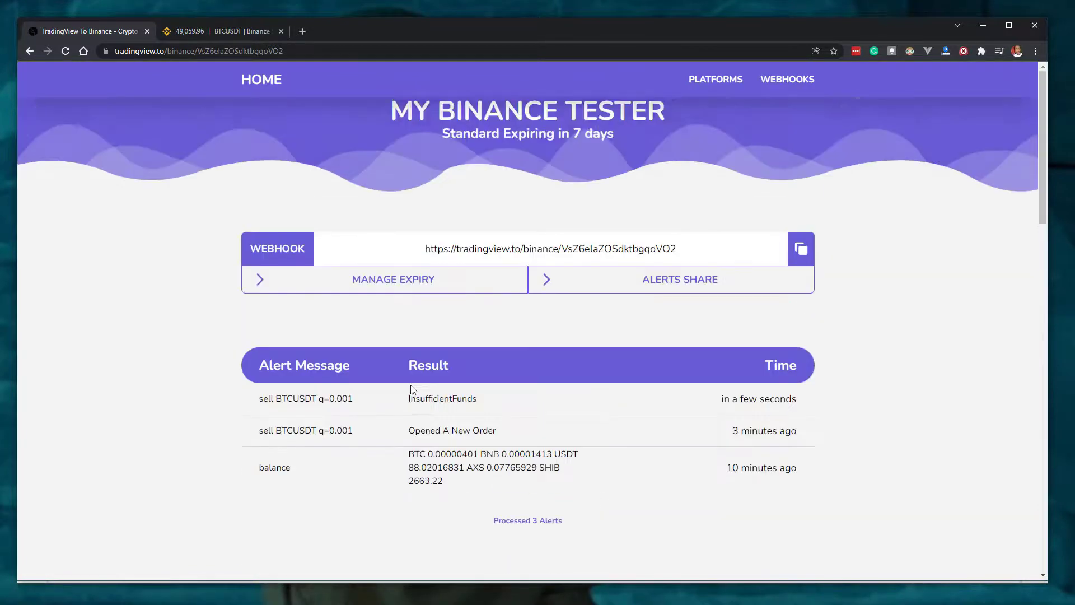
pyautogui.scroll(-3, 436, 408)
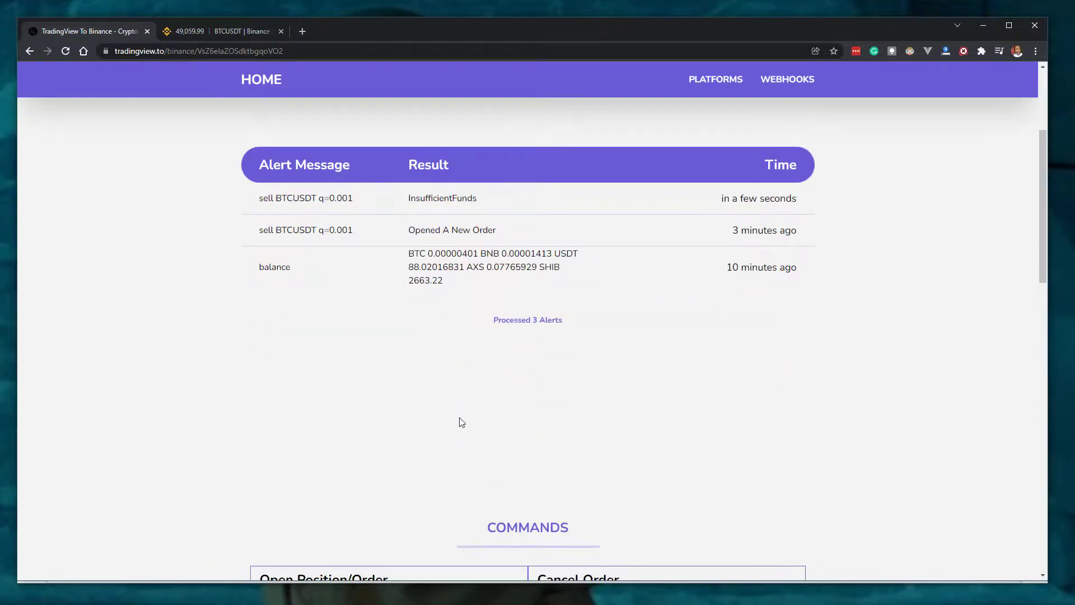